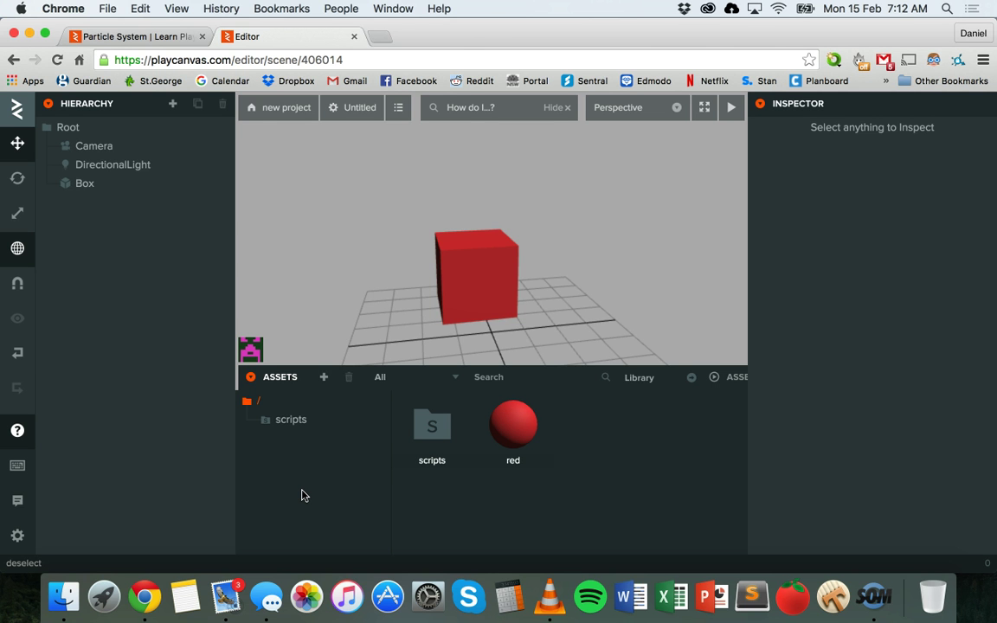
Add a new Particle System entity to the scene from the Hierarchy add menu.
click(269, 436)
click(214, 335)
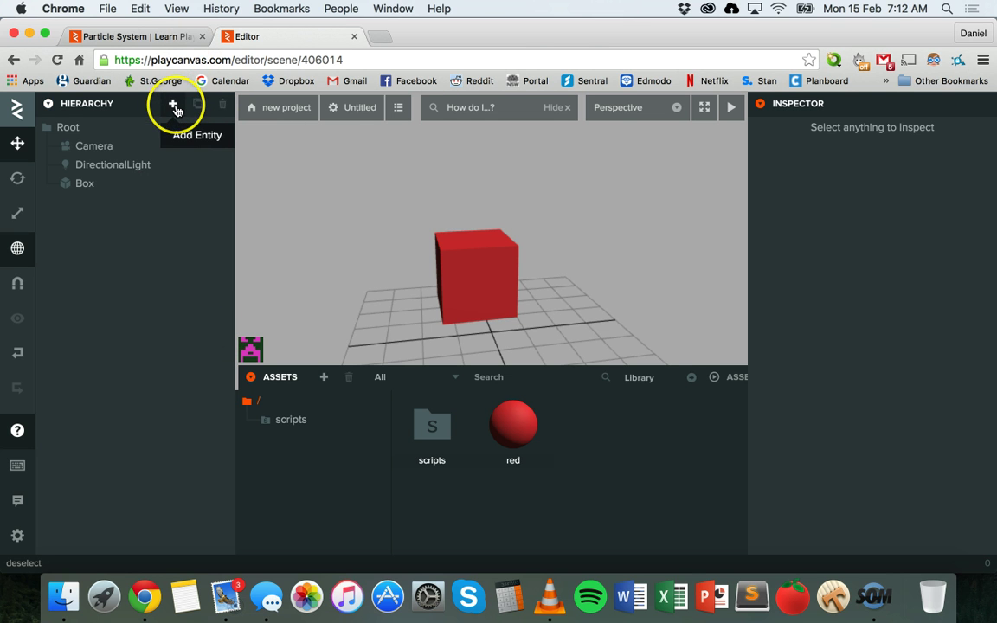
click(174, 105)
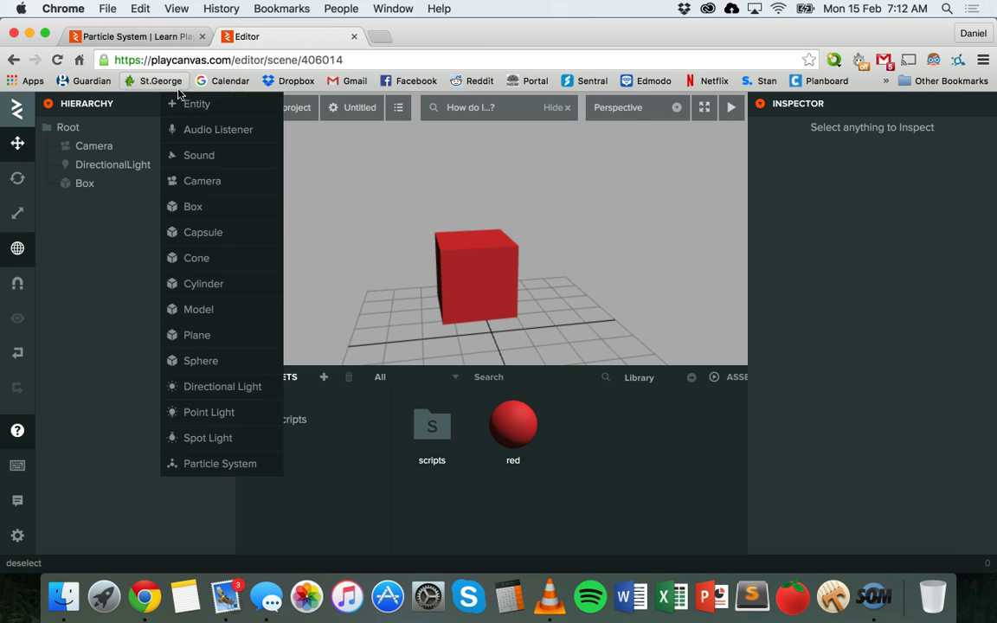
click(219, 465)
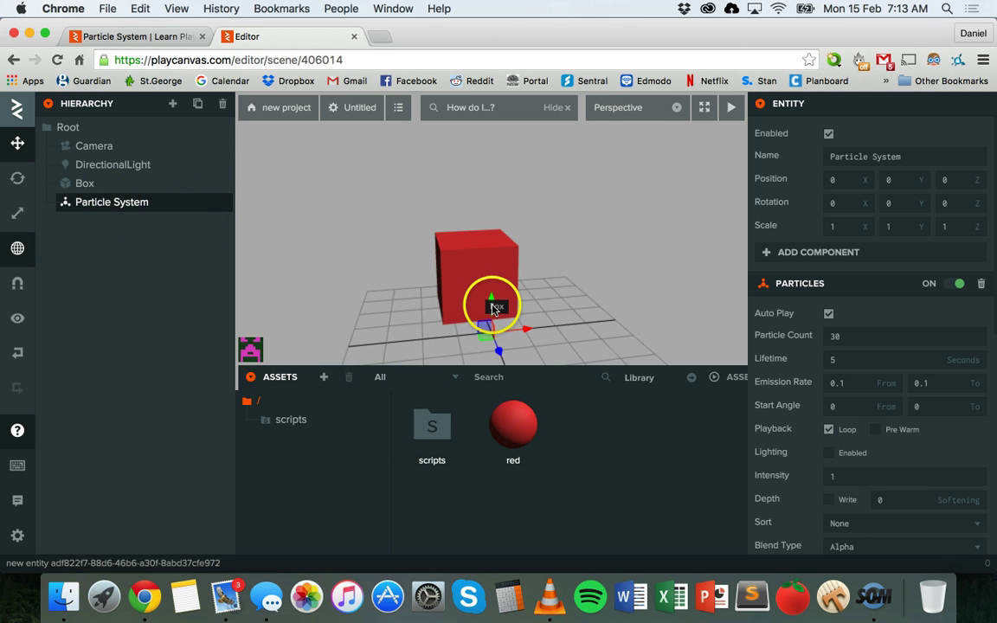
Move the Particle System up and to the right so it sits beside the red box.
drag(490, 307, 574, 263)
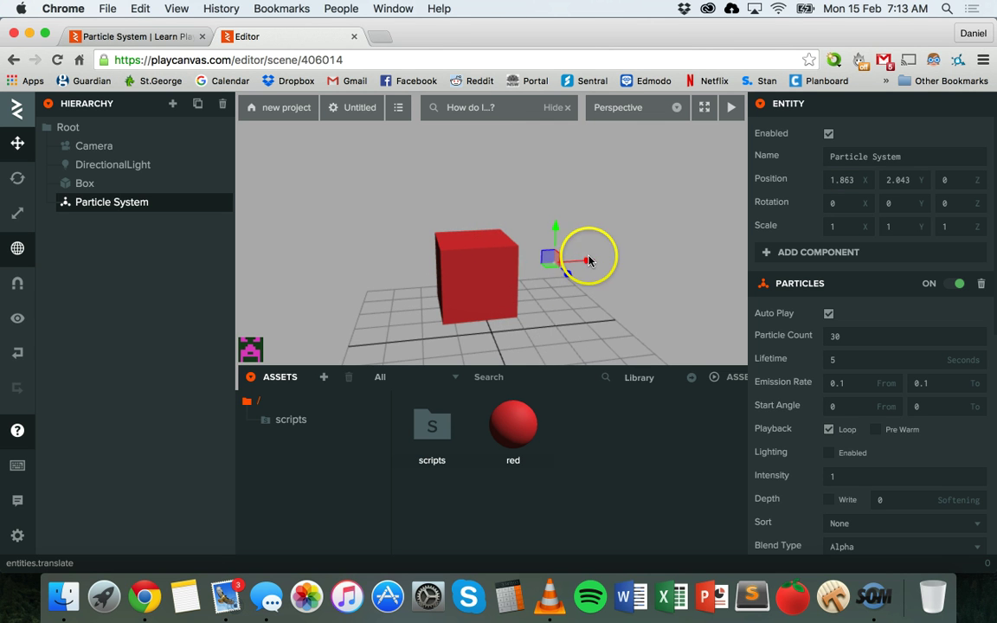
drag(588, 263, 577, 261)
drag(588, 334, 531, 301)
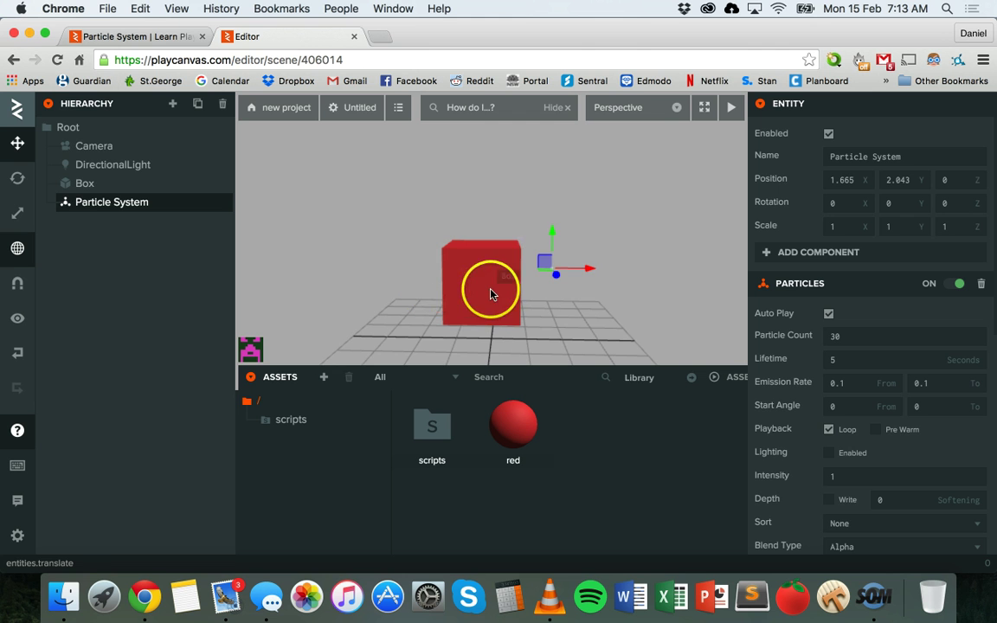
click(86, 146)
drag(371, 265, 546, 257)
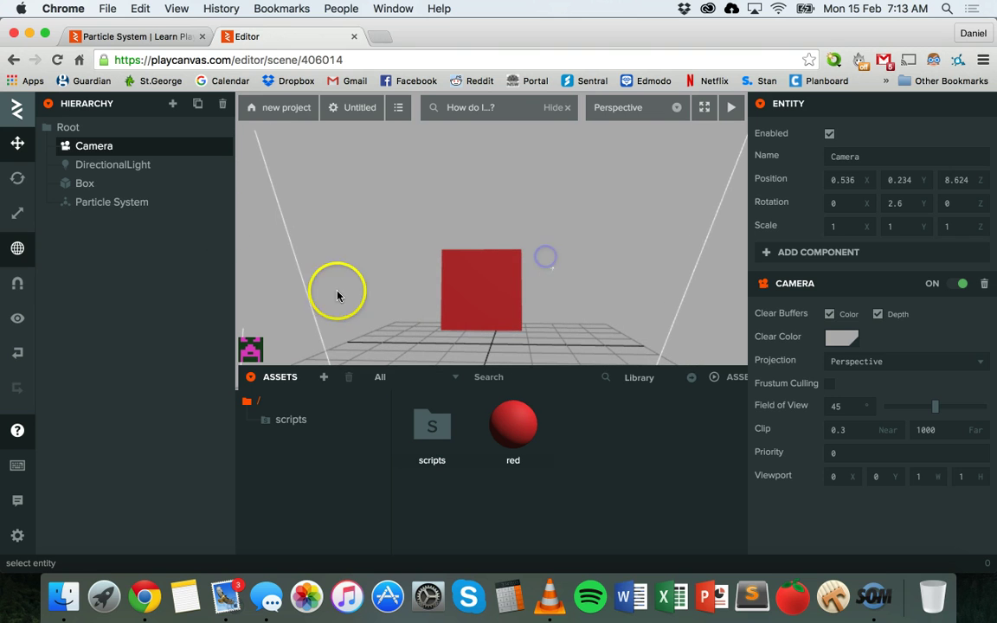
click(107, 204)
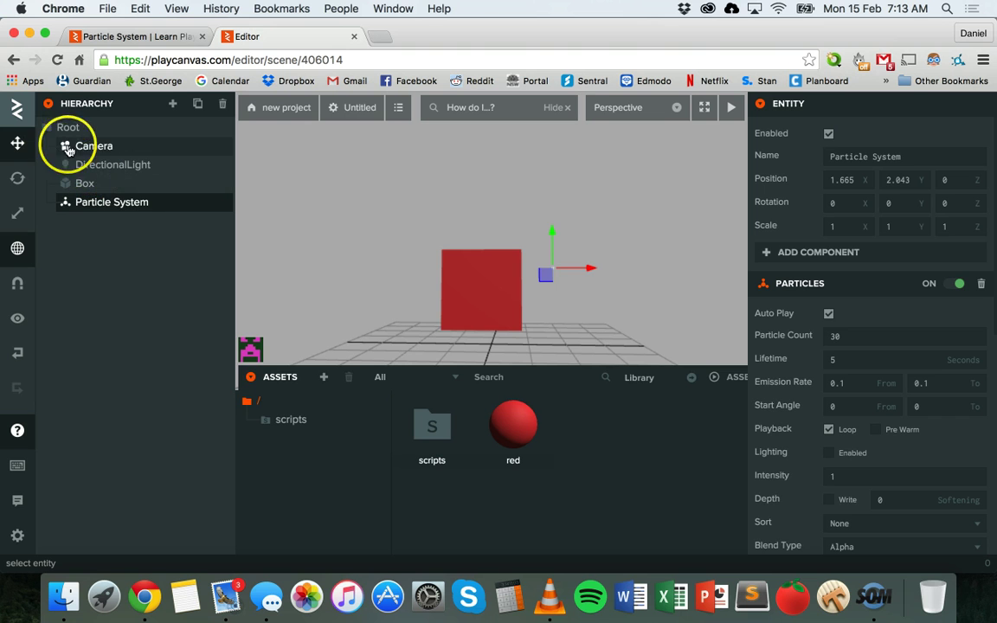
click(585, 269)
drag(552, 239, 485, 300)
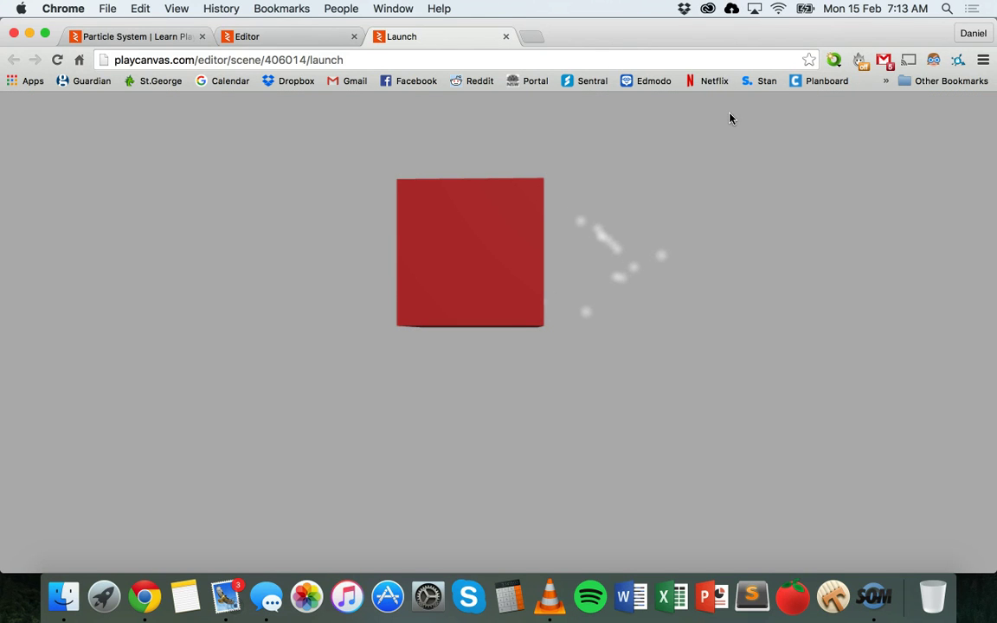
Launch the scene, watch white particles drift beside the red box, then return to the Editor.
click(665, 285)
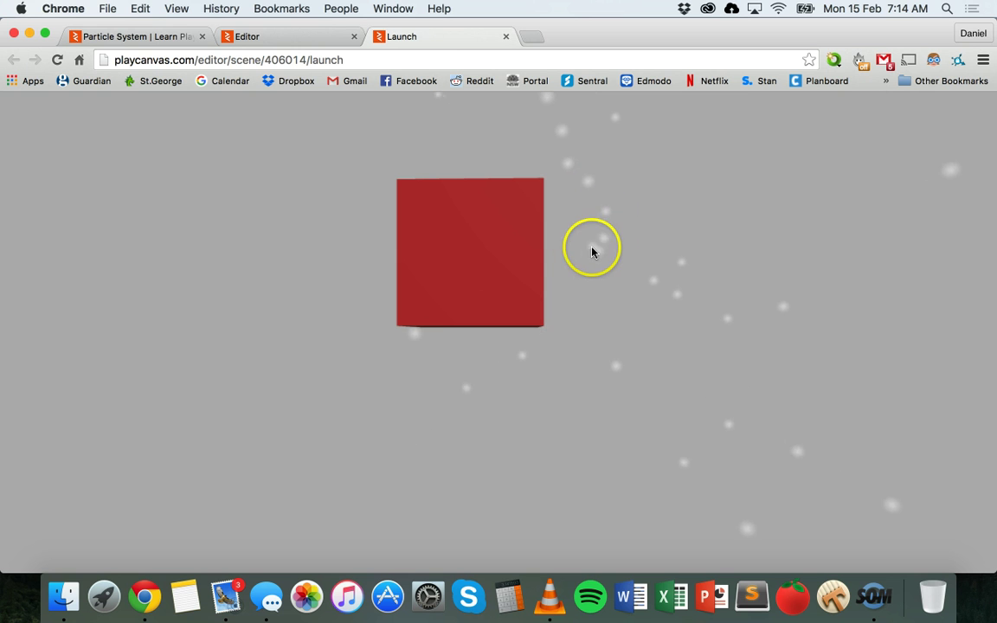
click(254, 40)
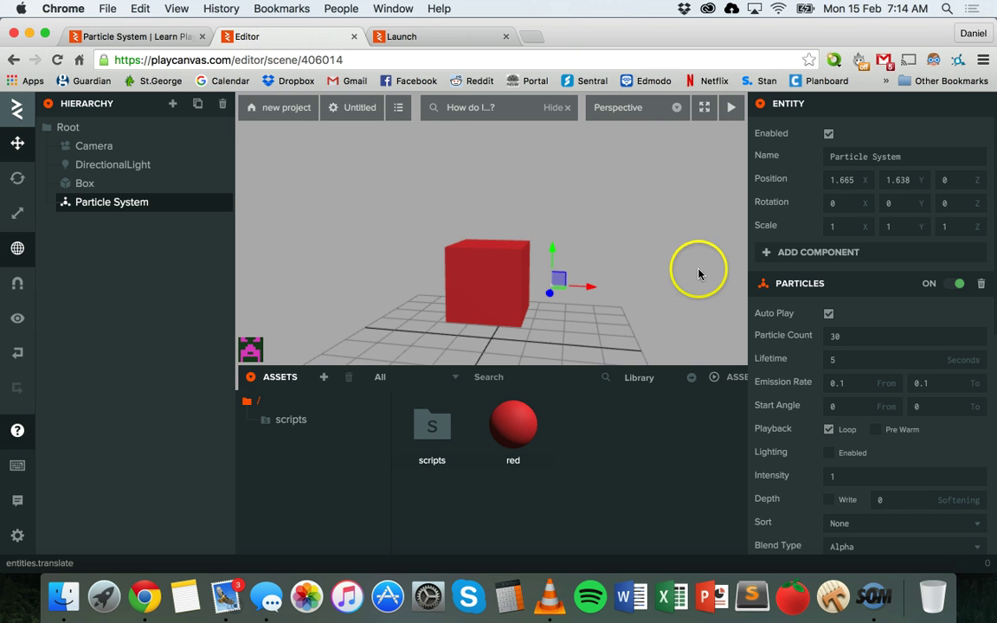
Bring up the Particles section, select the Particle Count field and show its help explanation.
mouse_move(779, 181)
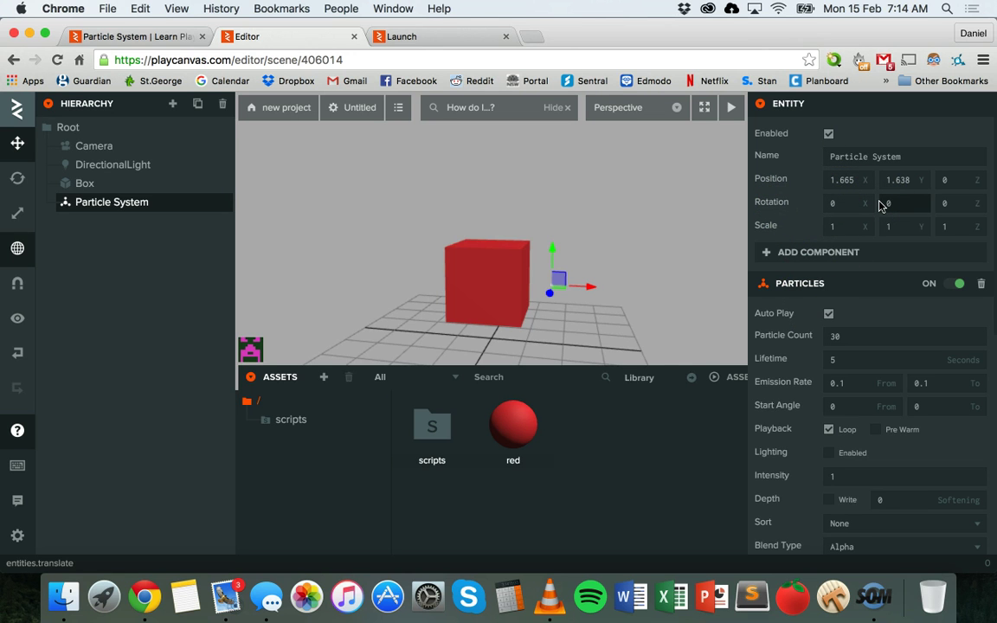
scroll(881, 205, down, 5)
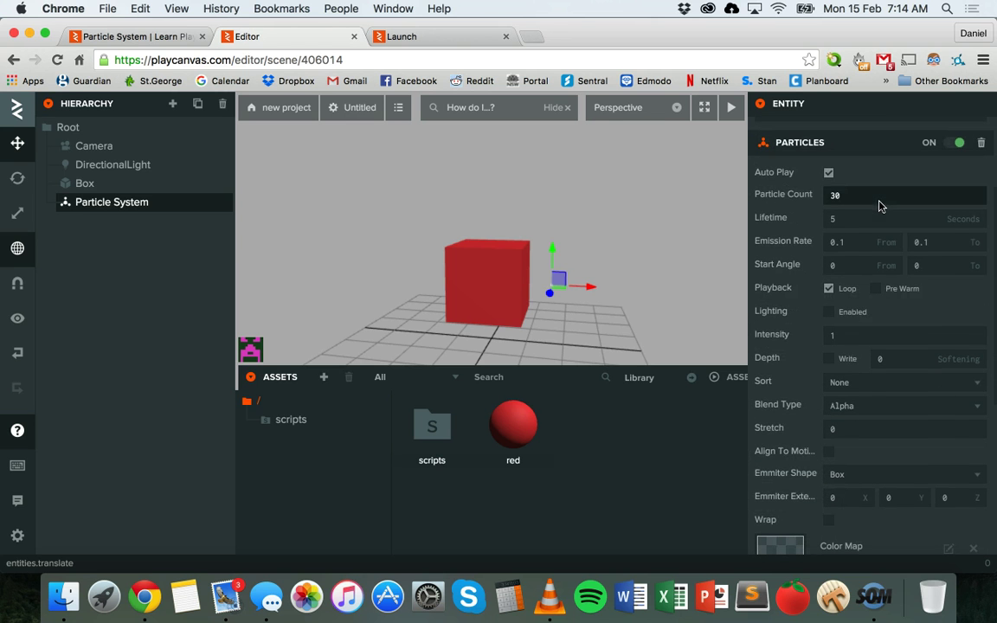
click(829, 177)
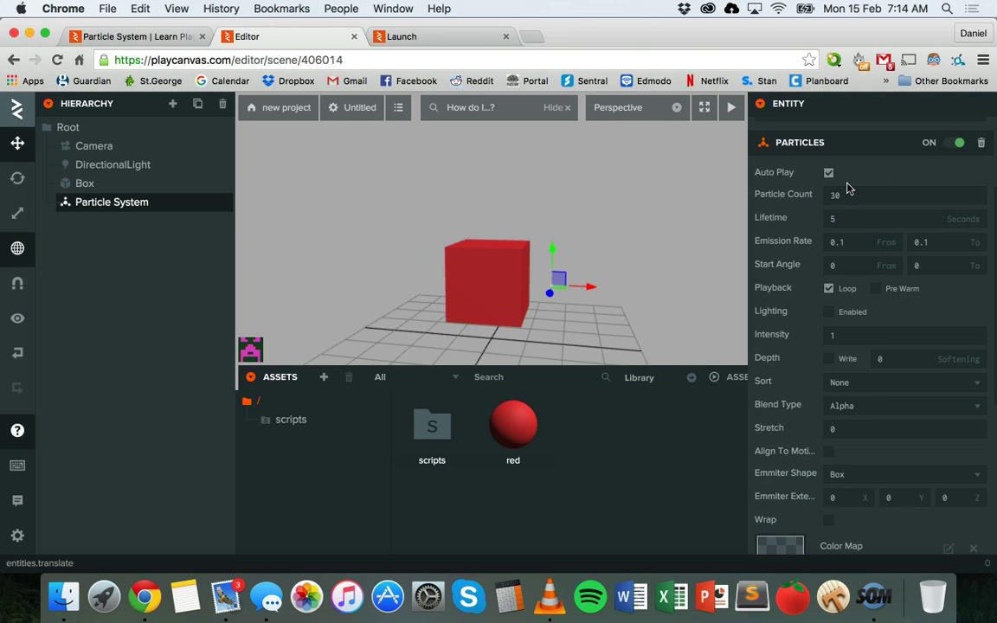
scroll(848, 188, down, 1)
click(865, 159)
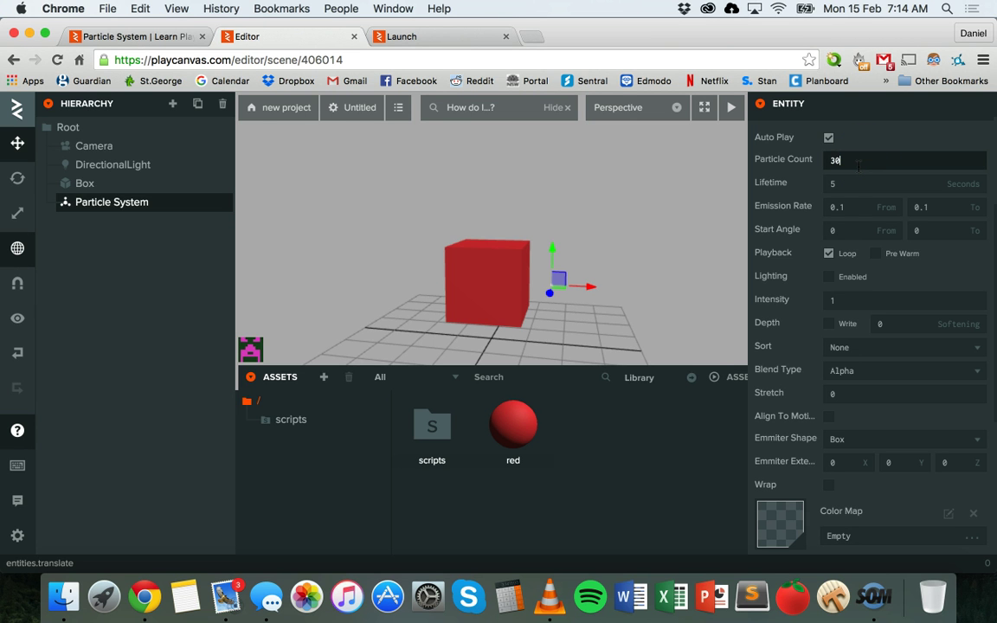
mouse_move(789, 158)
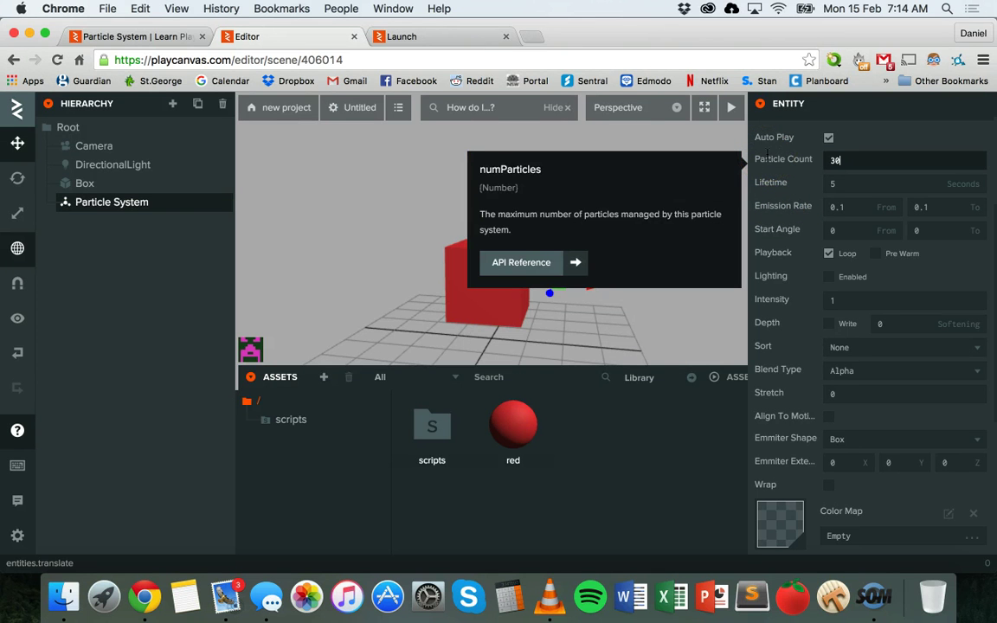
click(859, 156)
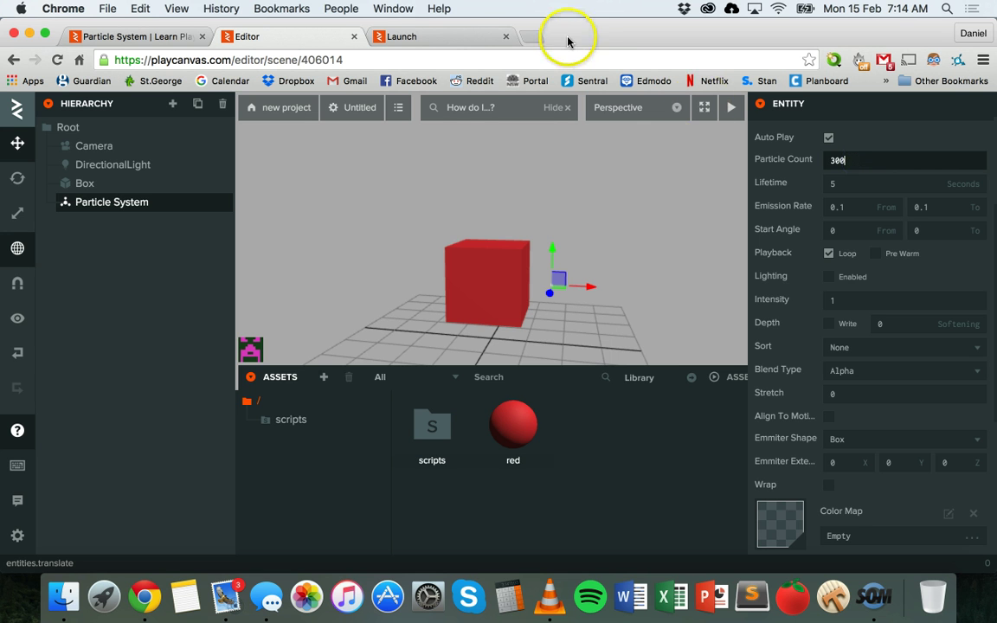
Preview the running scene with 300 particles, then again with only 3 particles.
click(447, 36)
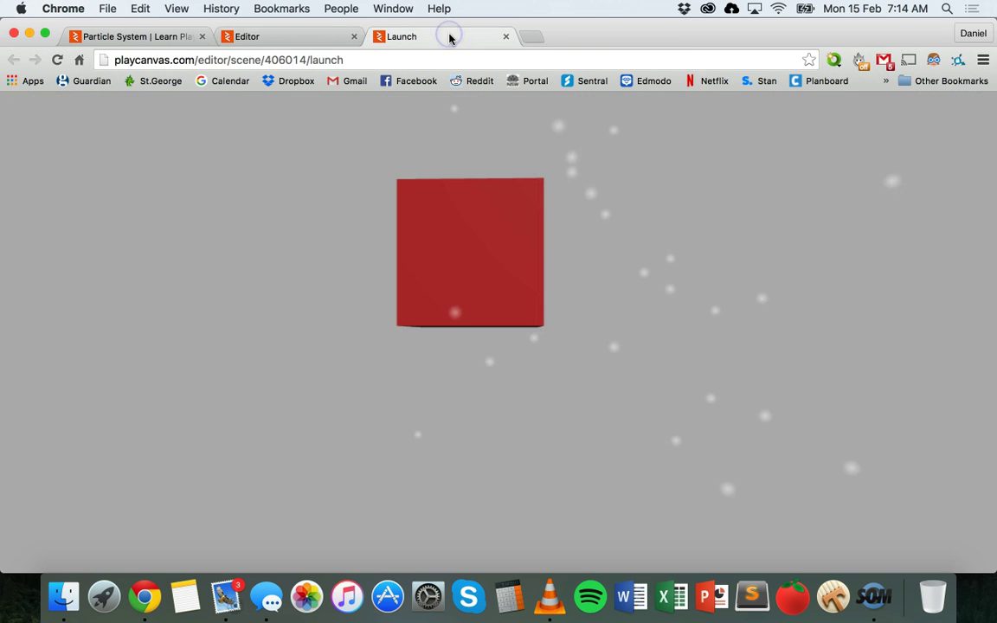
click(307, 38)
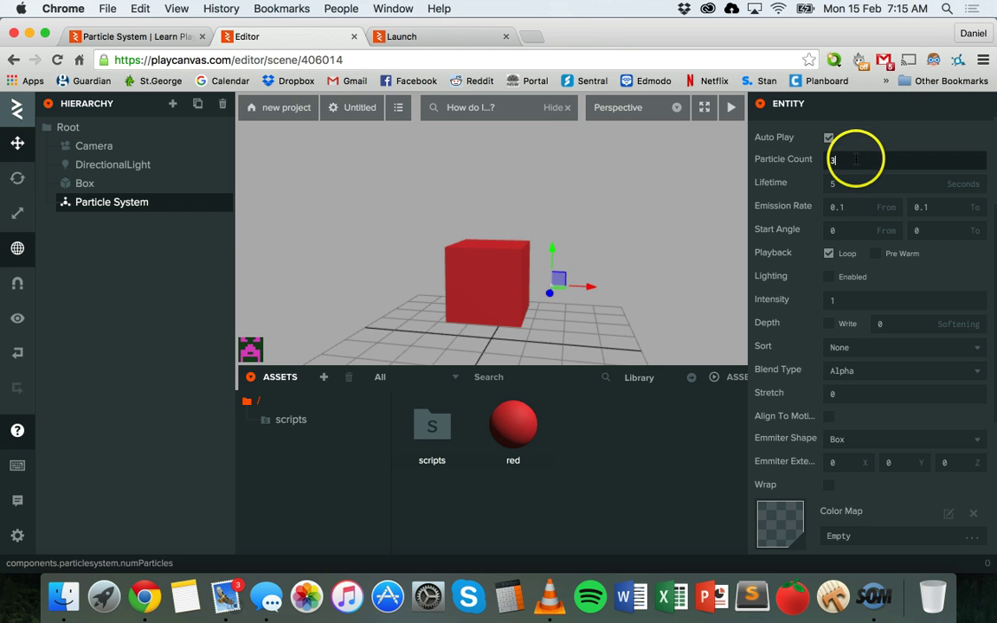
click(429, 38)
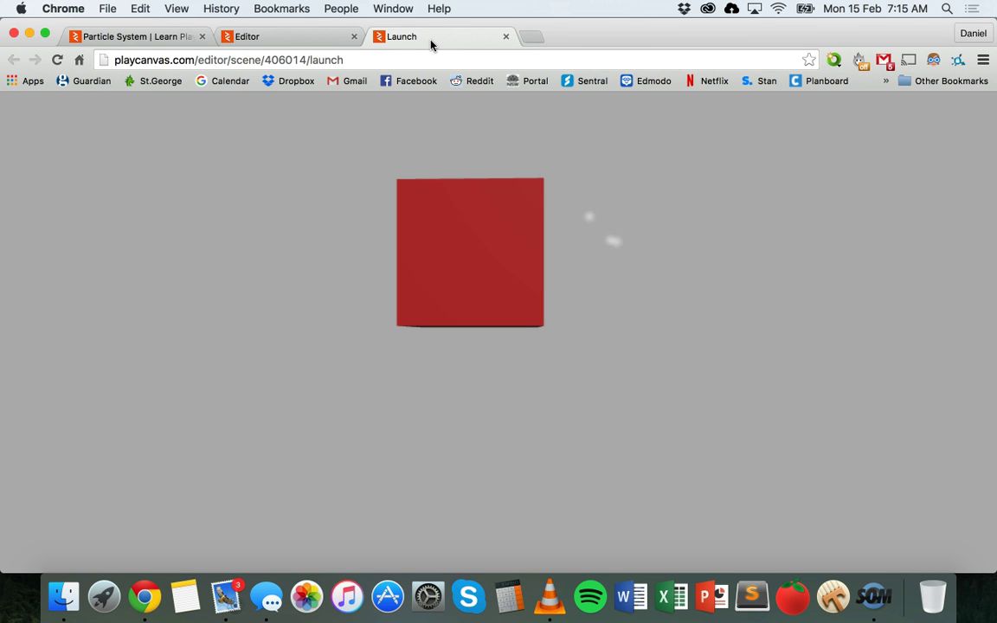
click(283, 38)
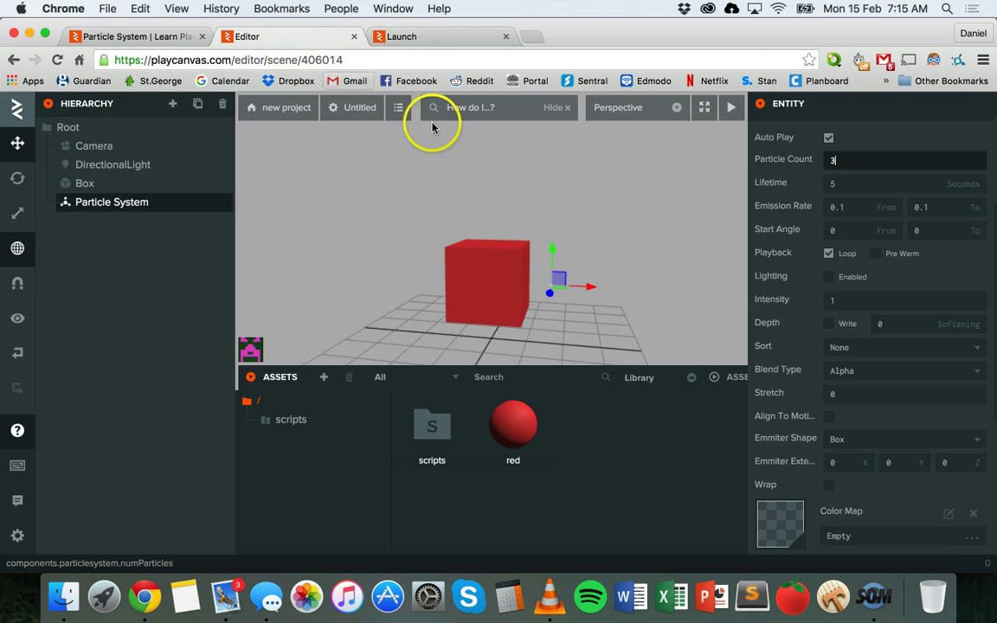
Set Particle Count back to 30 and move on to the Lifetime field.
click(841, 184)
click(845, 161)
text(0)
click(841, 183)
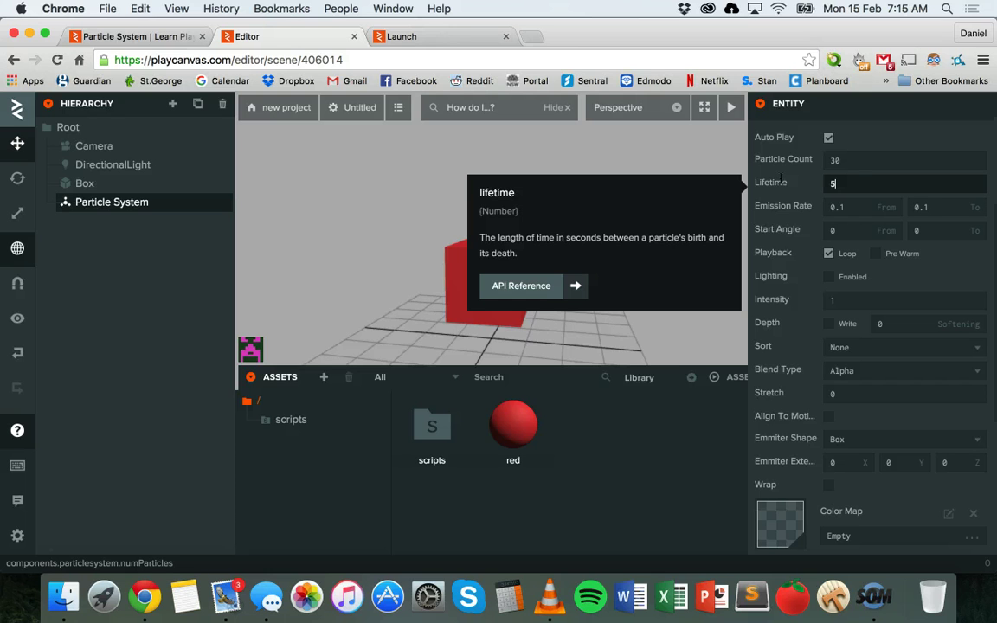
Commit Particle Count 30 and scroll down through the particle settings.
click(835, 159)
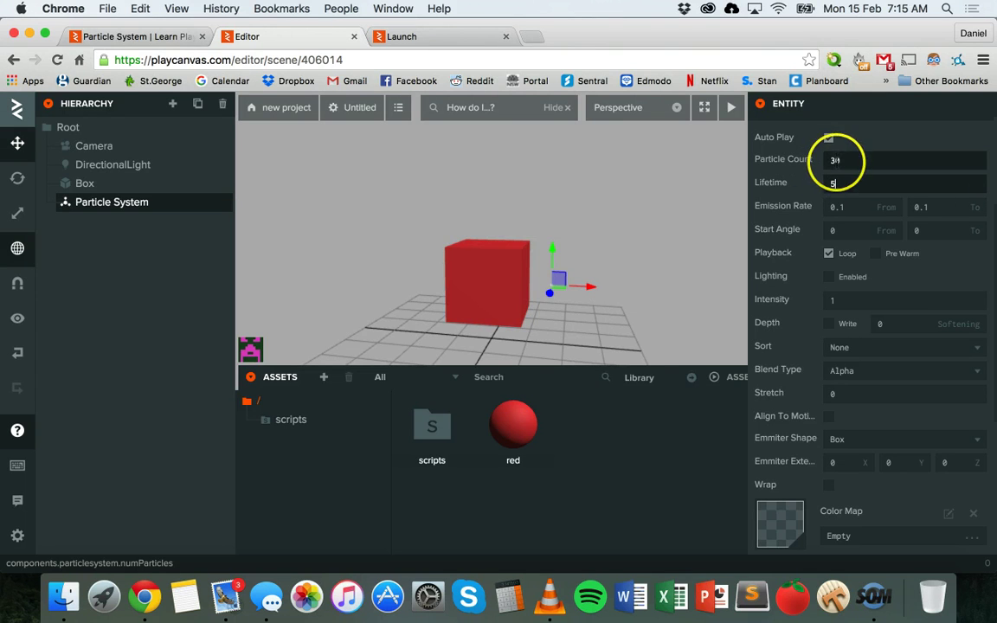
text(0)
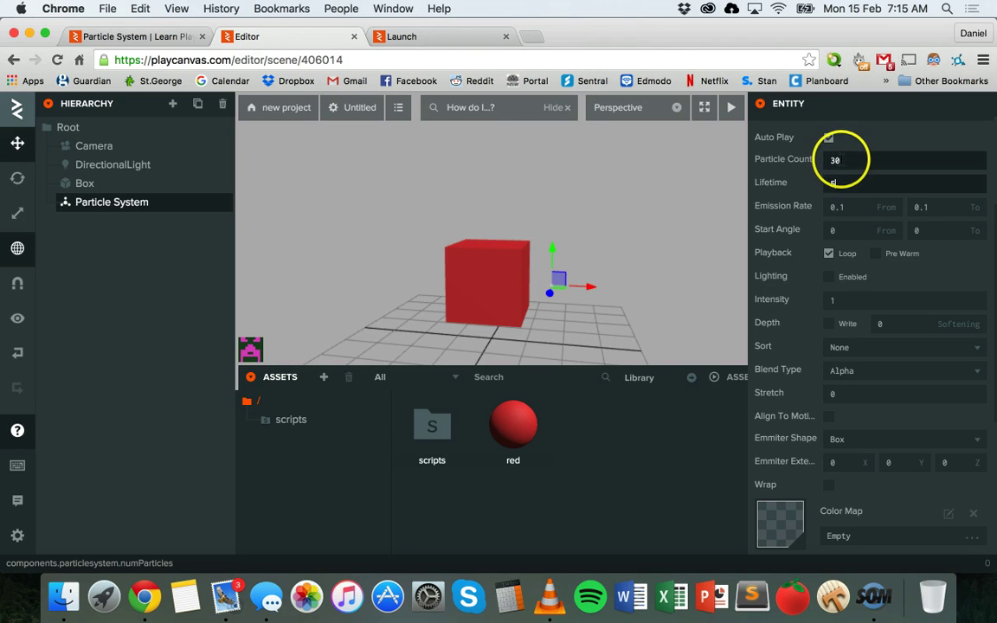
click(832, 183)
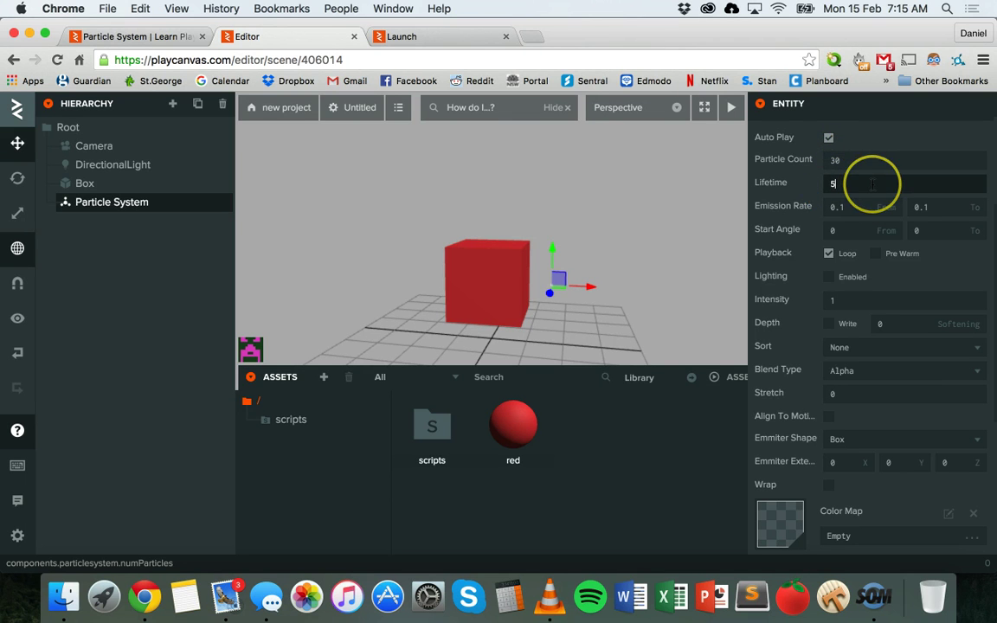
scroll(873, 183, down, 1)
scroll(873, 184, down, 1)
mouse_move(810, 179)
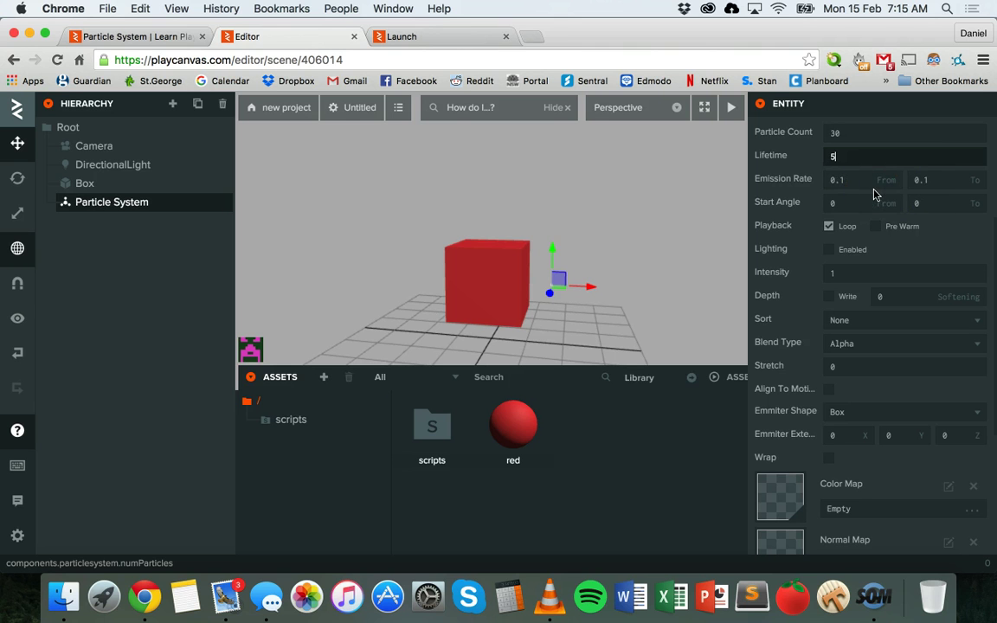
Check the Emission Rate values of 0.1 and set Lifetime to 5 seconds.
click(920, 175)
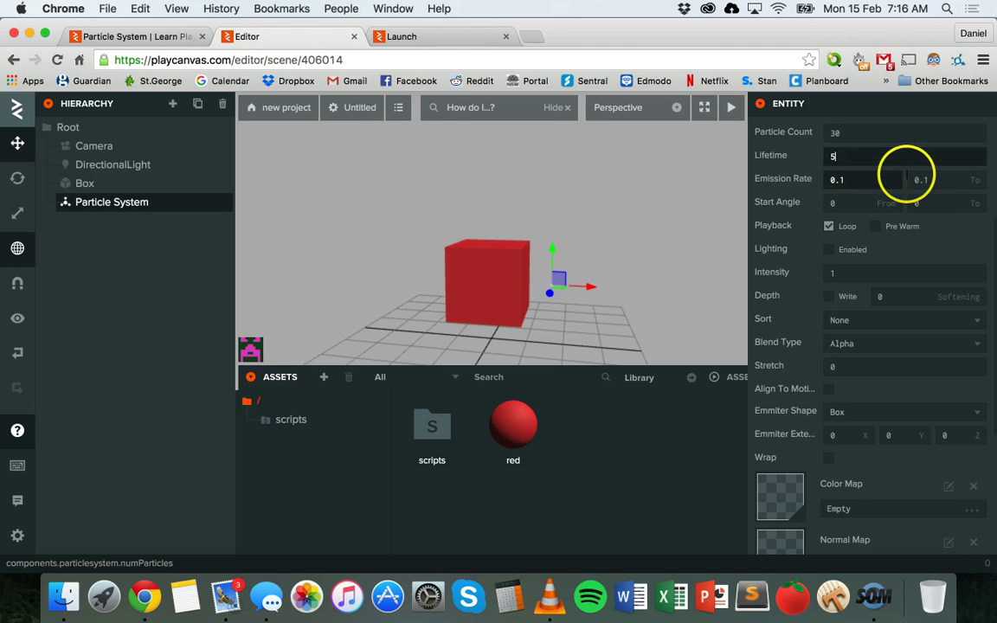
click(837, 180)
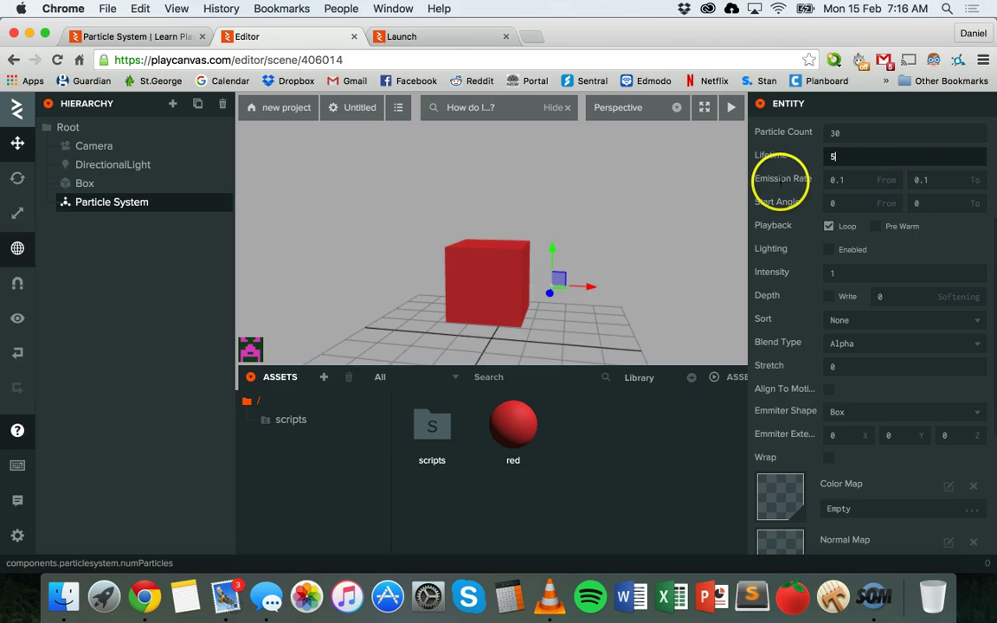
mouse_move(782, 182)
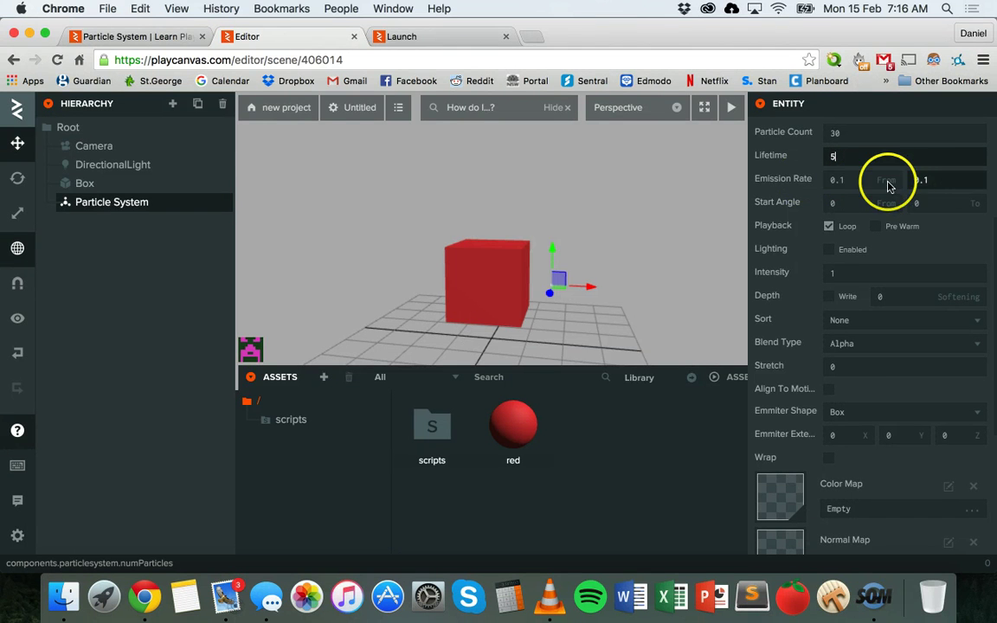
scroll(877, 181, down, 1)
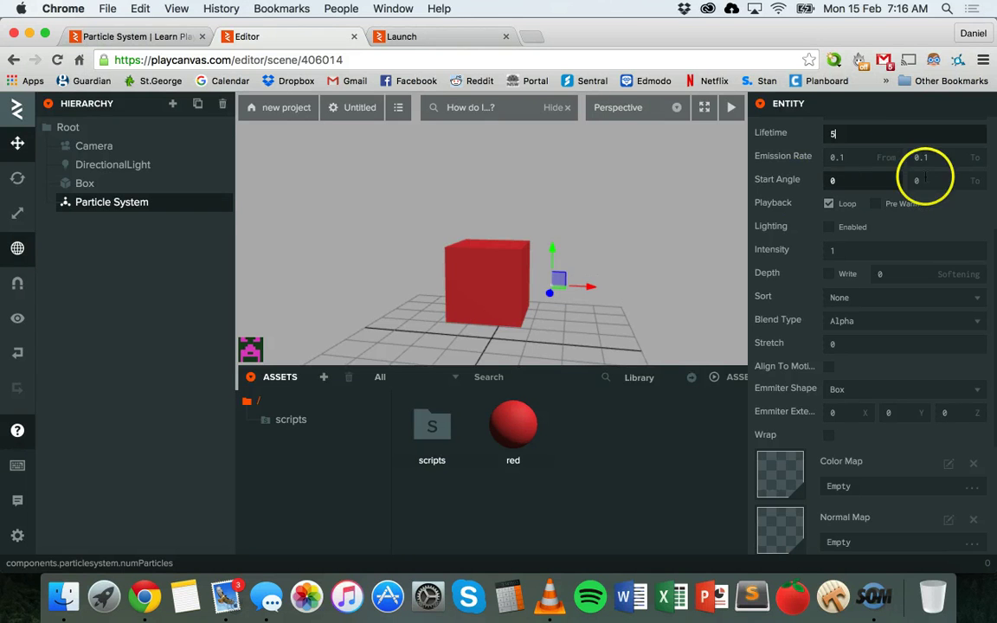
scroll(828, 189, down, 1)
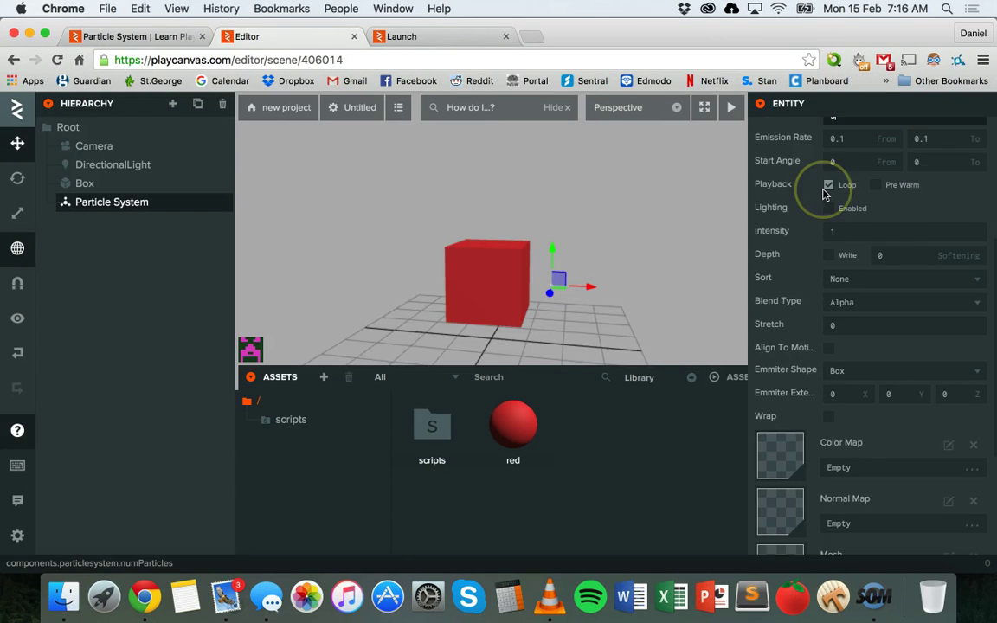
scroll(823, 192, up, 5)
click(839, 206)
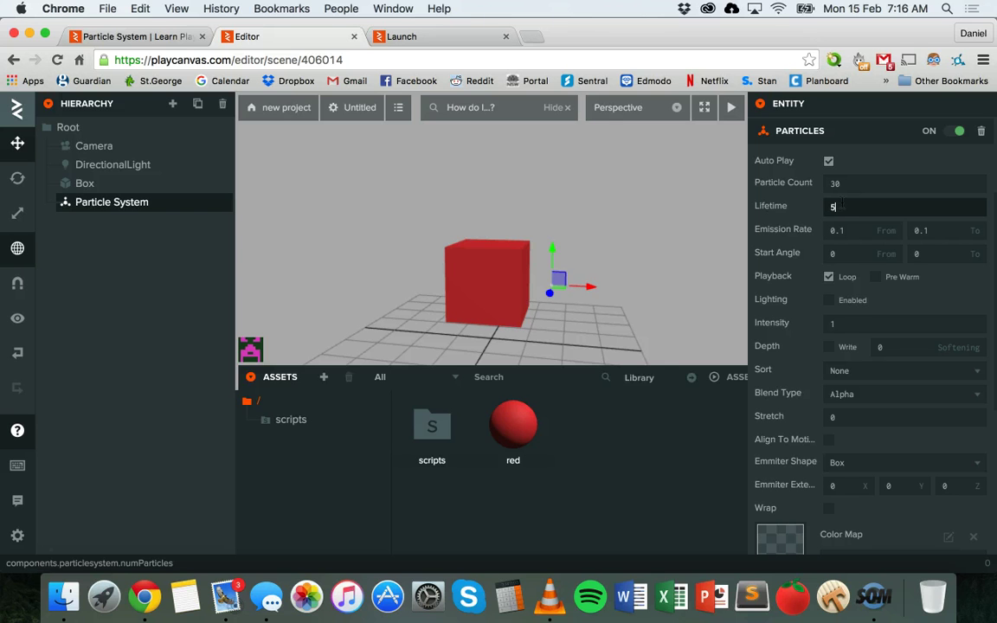
Change Lifetime to 10 seconds and preview the longer-lived particles in the running scene.
mouse_move(773, 206)
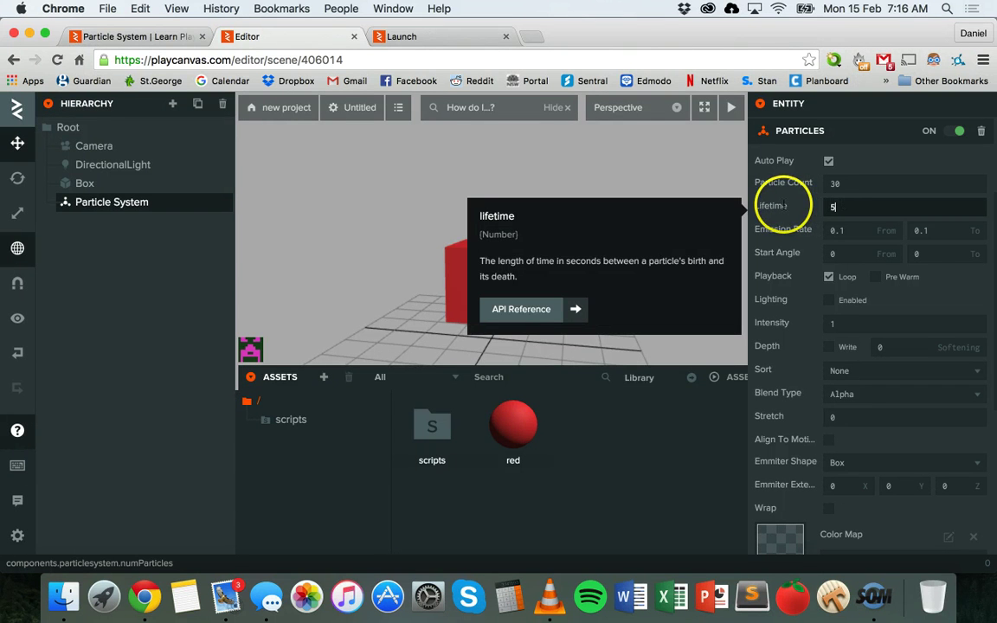
click(857, 203)
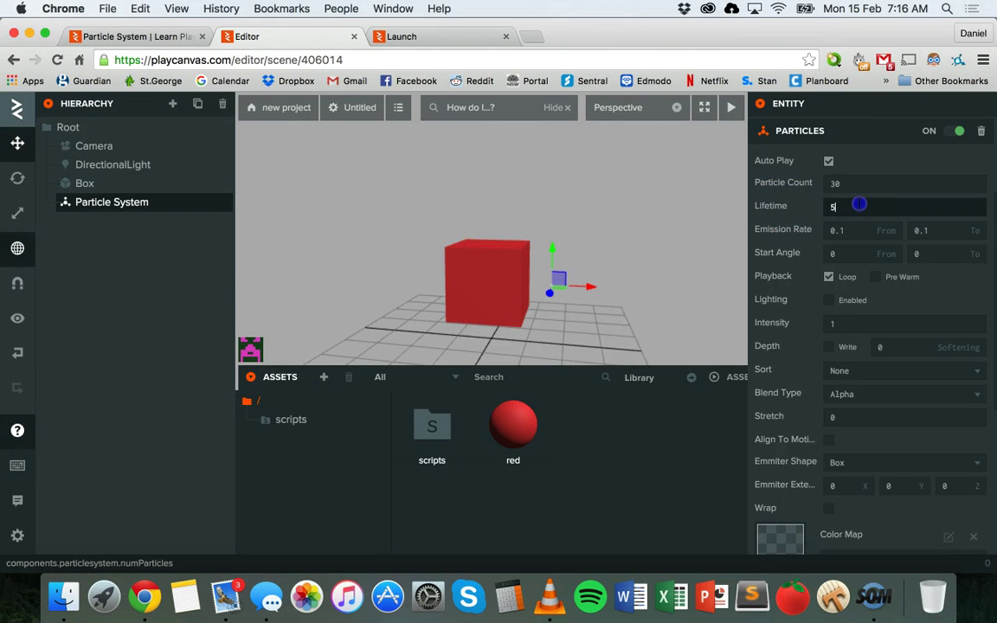
click(407, 35)
mouse_move(545, 260)
mouse_down()
mouse_move(584, 250)
mouse_move(470, 299)
mouse_up()
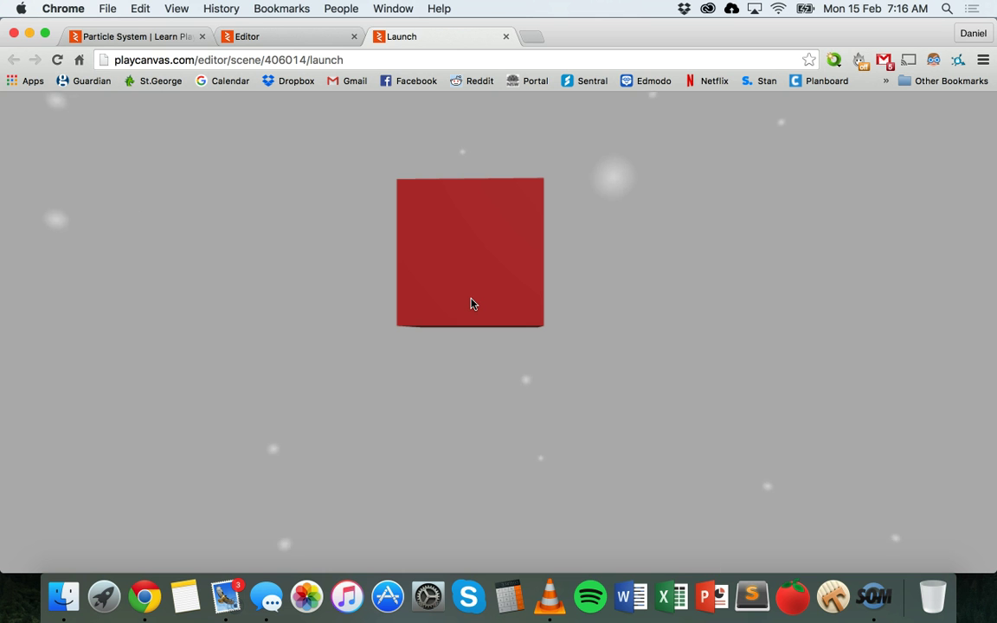
click(267, 34)
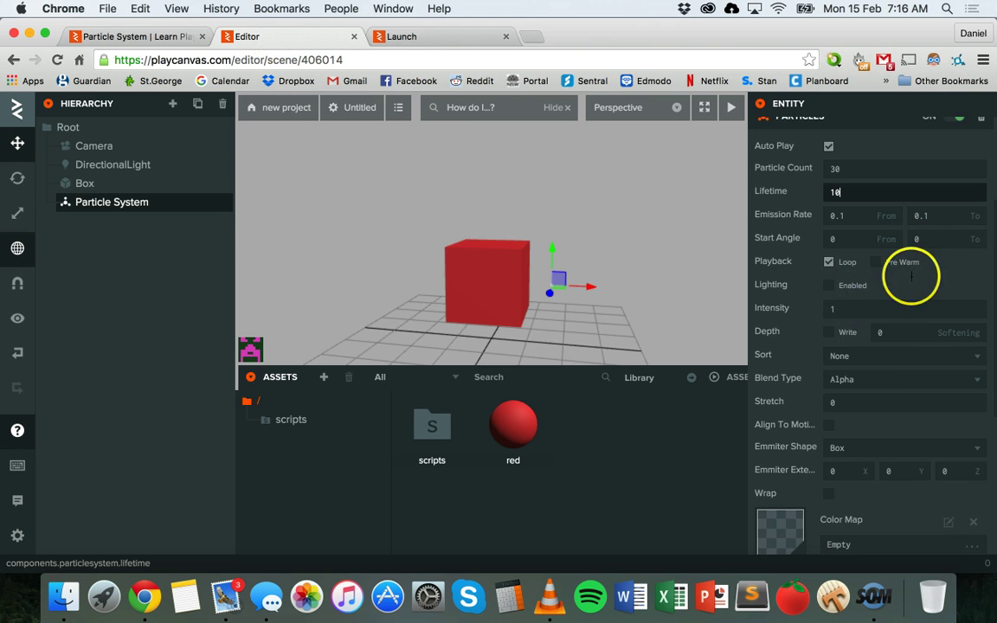
Keep the Loop option checked so particle emission repeats.
scroll(924, 379, down, 1)
click(829, 230)
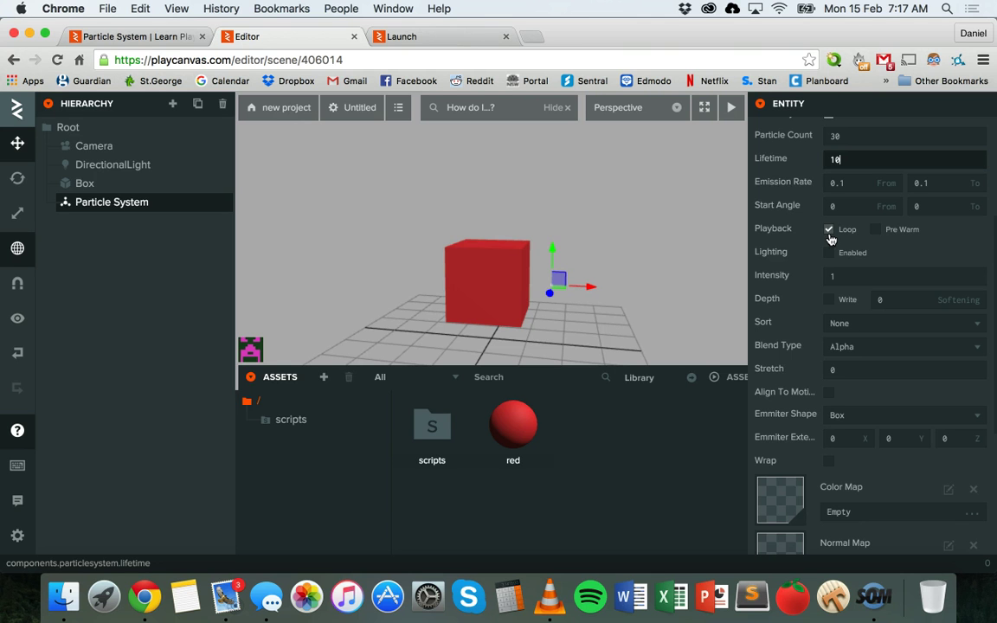
scroll(832, 239, up, 2)
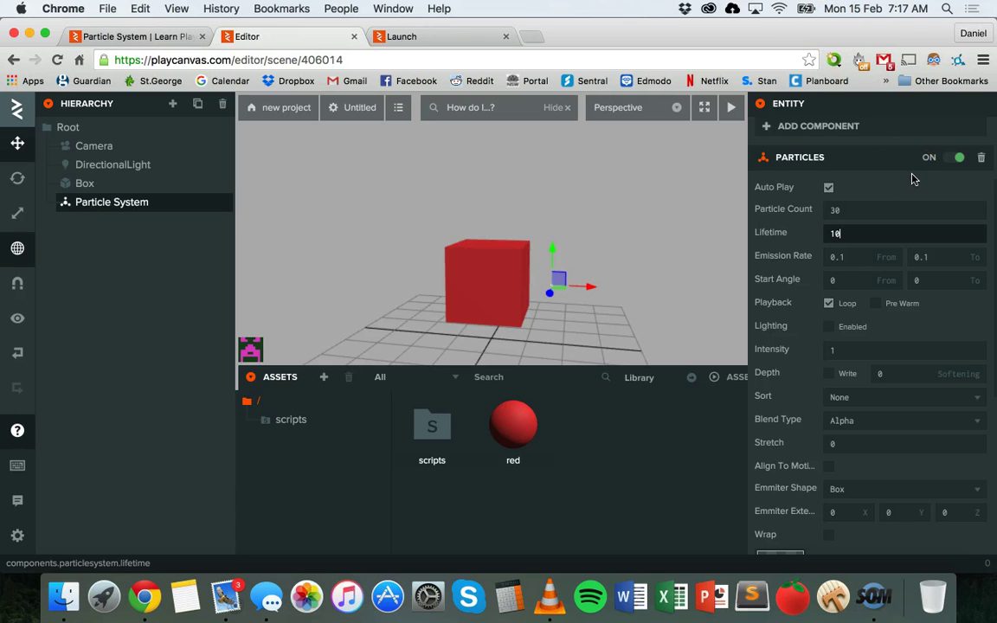
scroll(853, 178, down, 2)
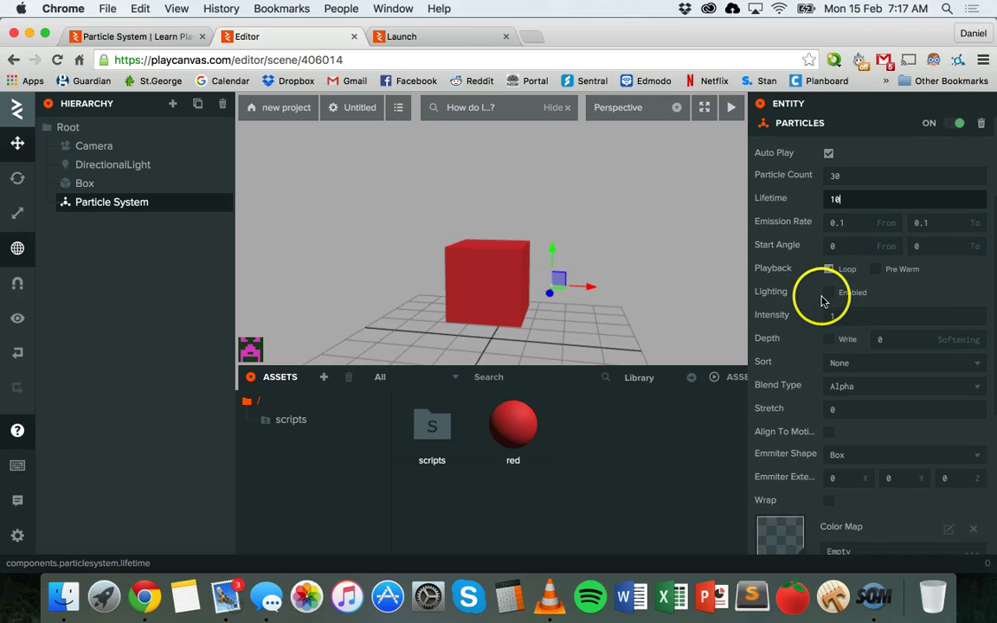
scroll(823, 302, down, 1)
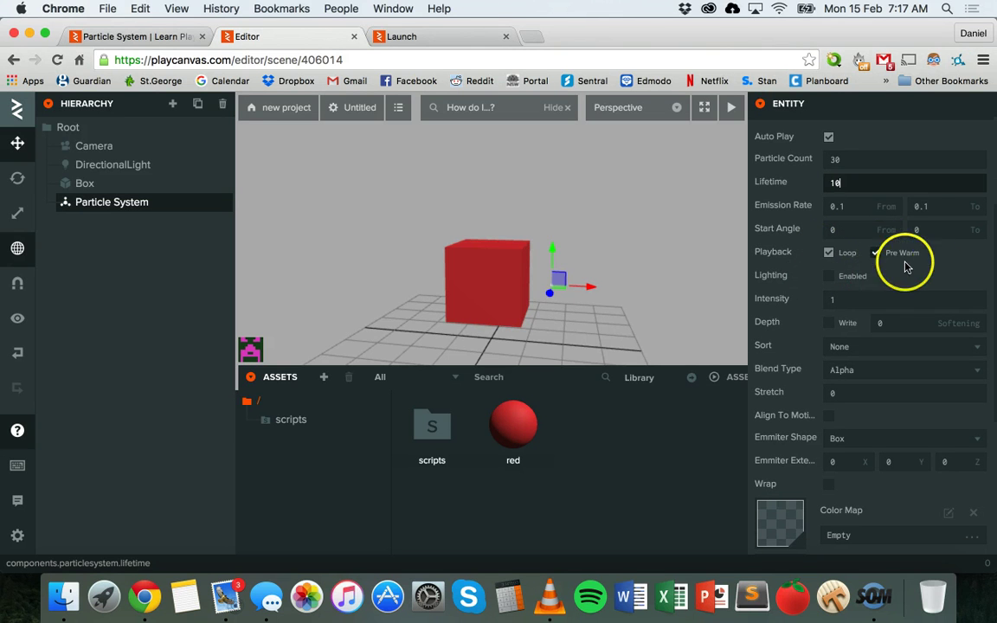
mouse_move(898, 255)
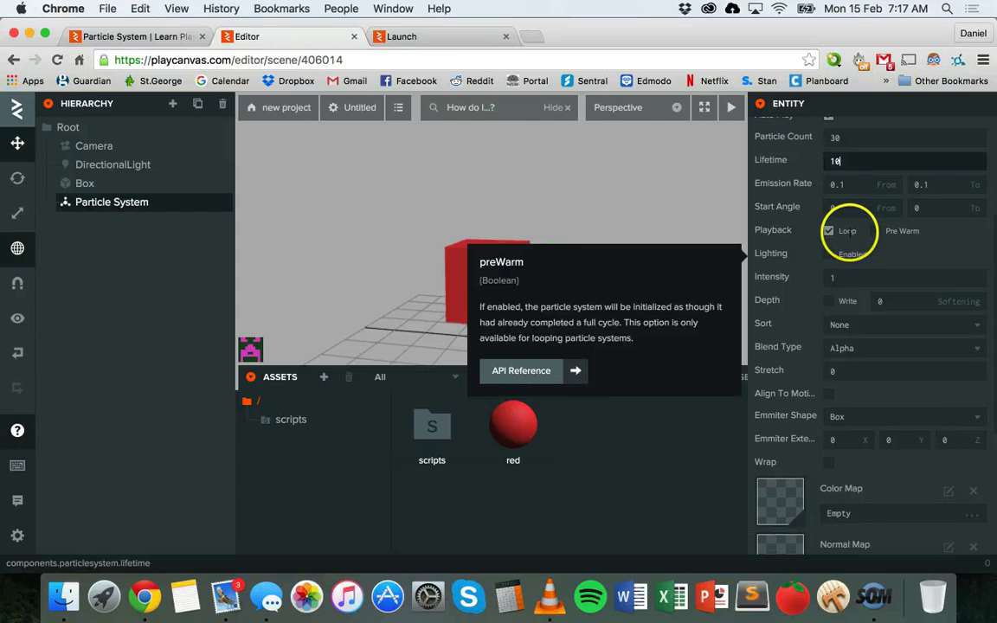
scroll(857, 238, down, 1)
click(877, 232)
click(830, 232)
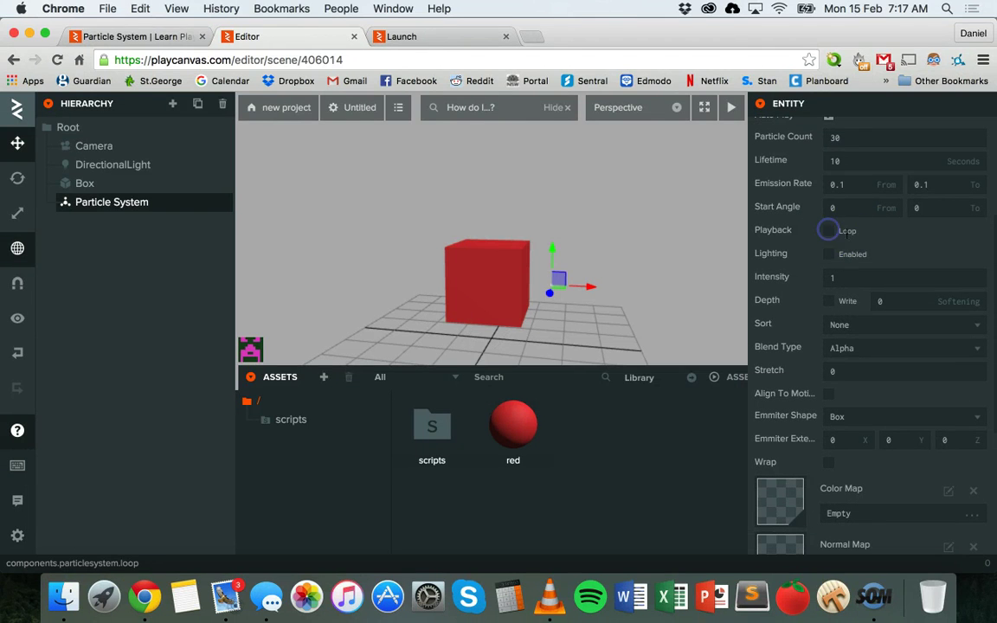
click(829, 230)
scroll(924, 271, down, 1)
click(925, 272)
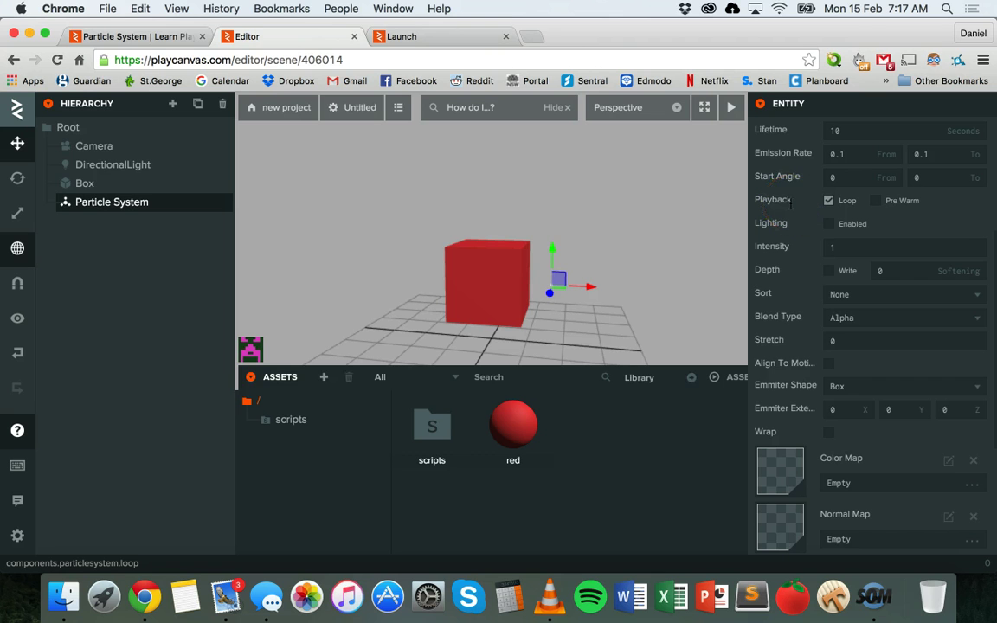
scroll(790, 200, down, 1)
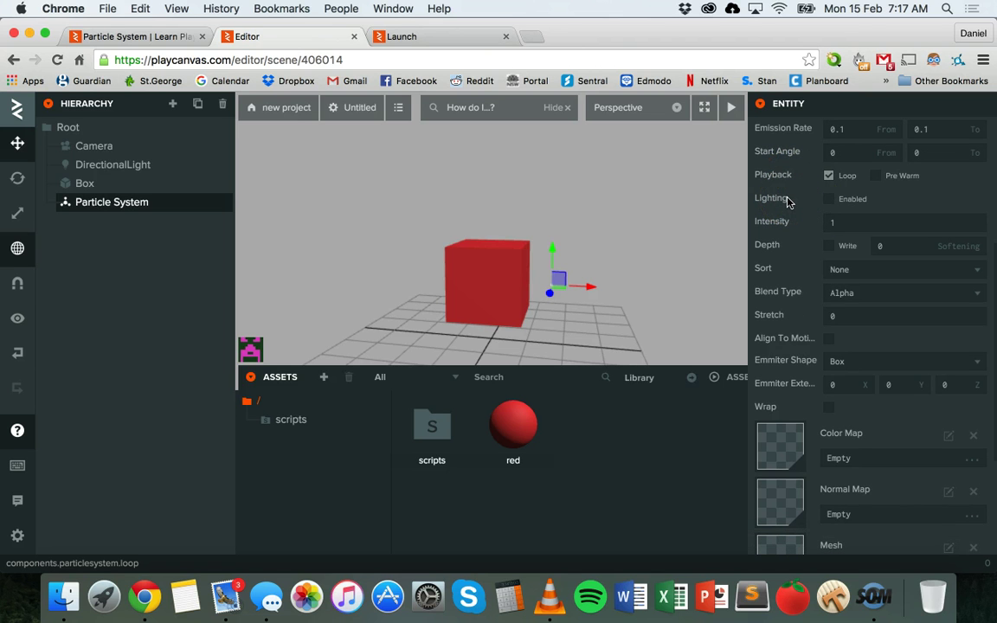
scroll(788, 202, down, 1)
mouse_move(788, 202)
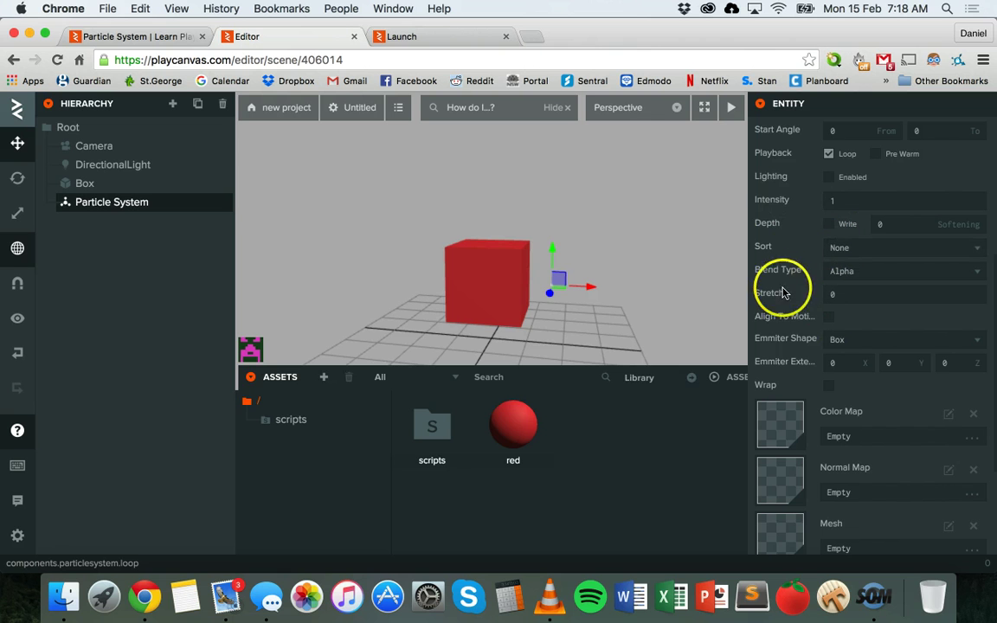
scroll(782, 294, down, 3)
Switch the Emmiter Shape to Sphere and preview it in the running scene.
scroll(775, 276, down, 1)
mouse_move(770, 259)
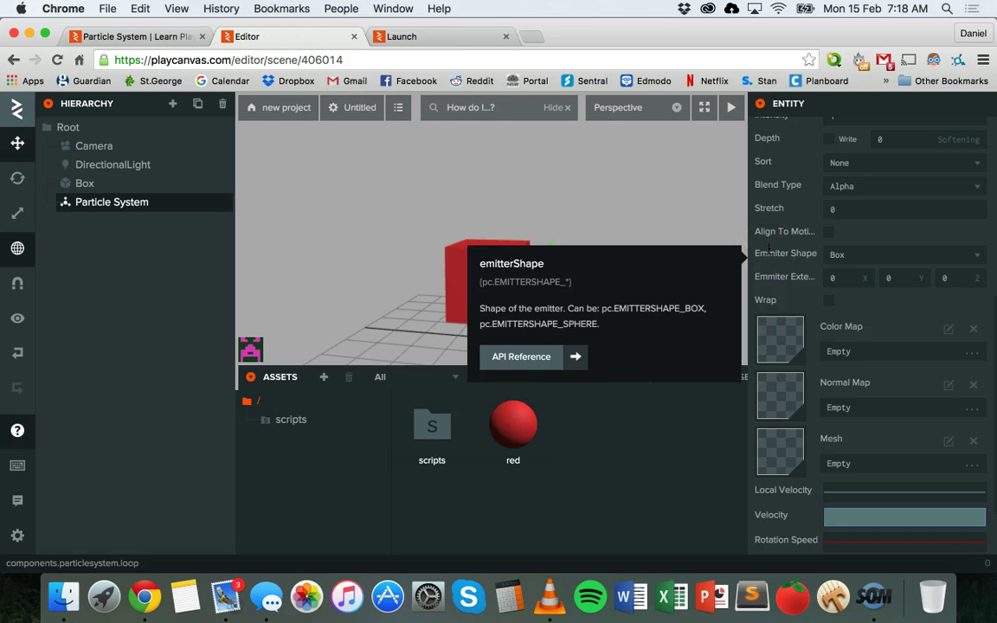
click(857, 254)
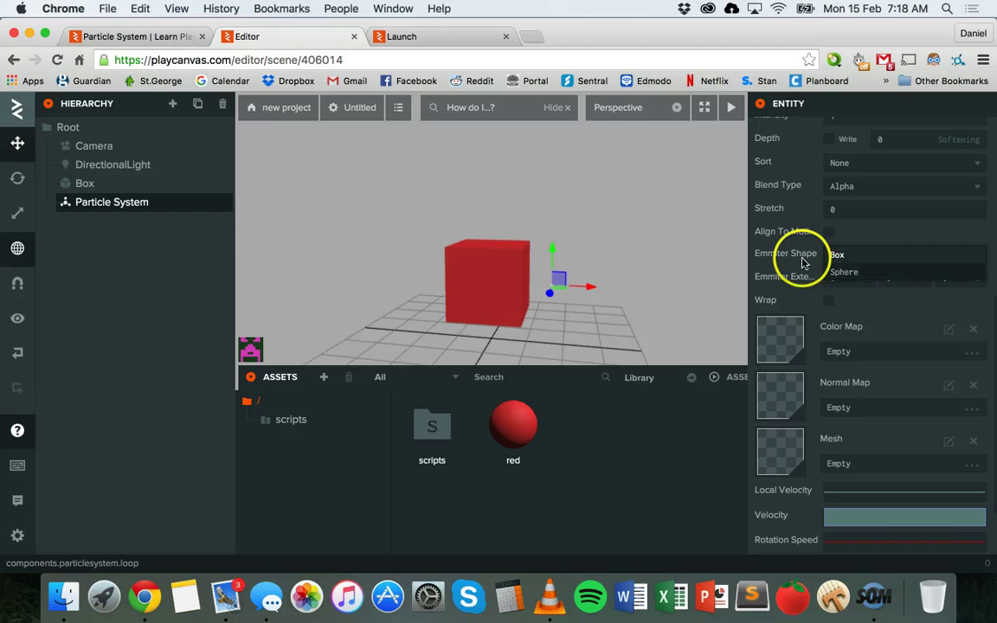
click(843, 274)
click(437, 37)
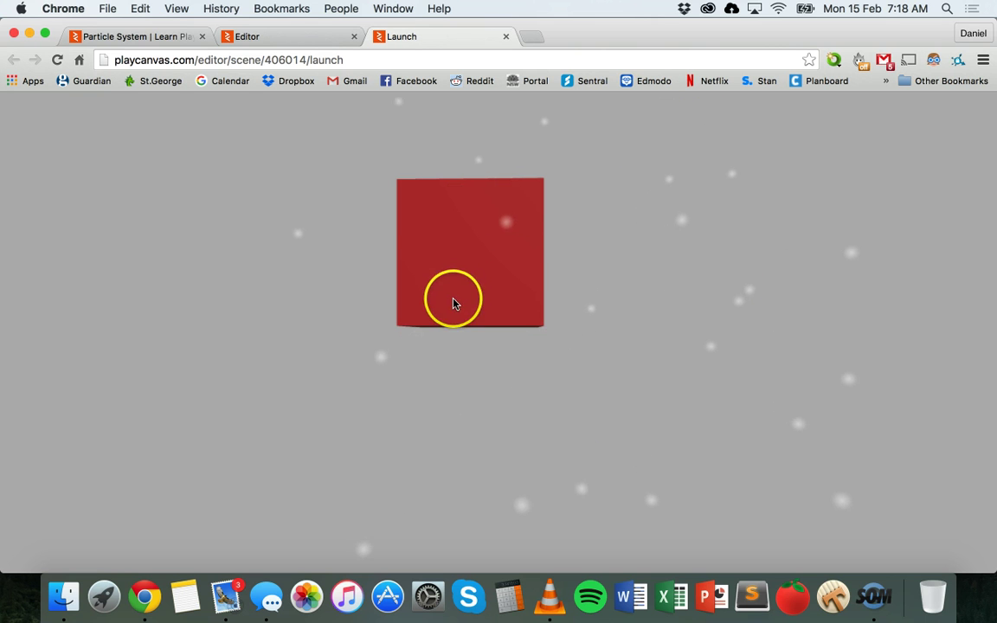
click(302, 38)
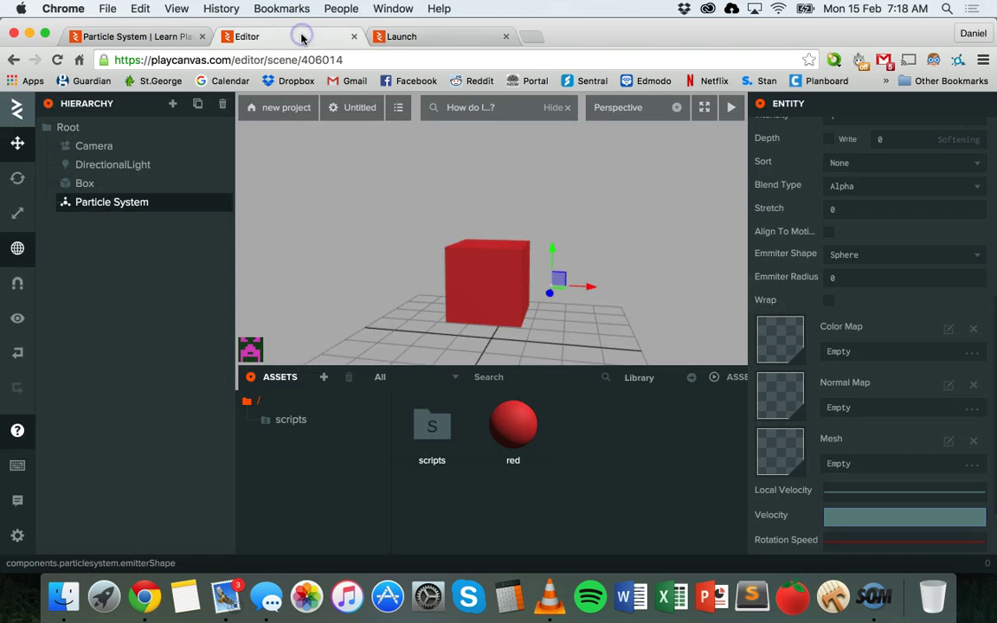
Set the Emmiter Shape back to Box and preview the scene again.
click(881, 282)
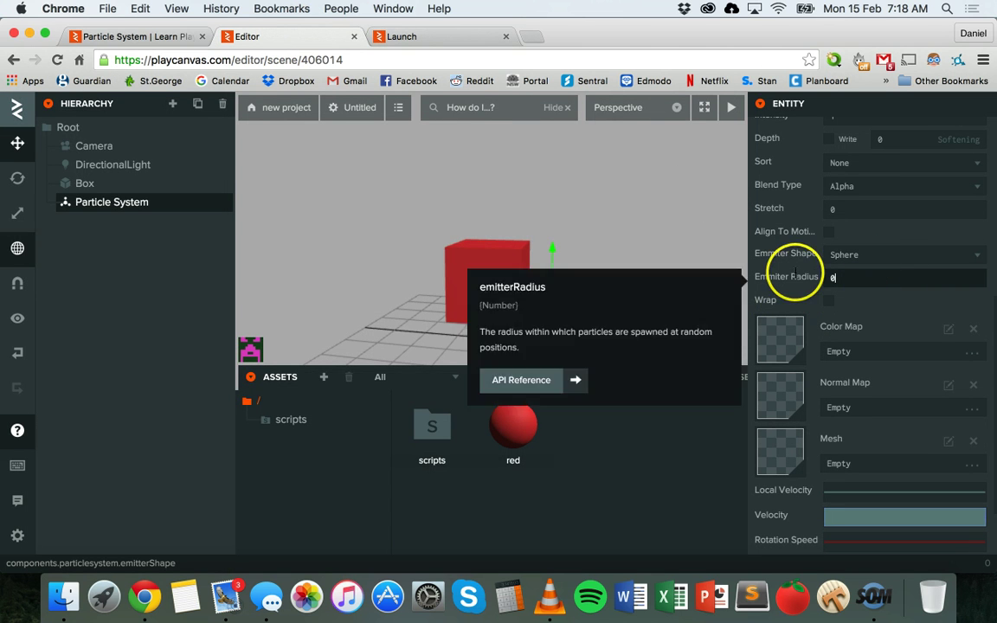
click(855, 254)
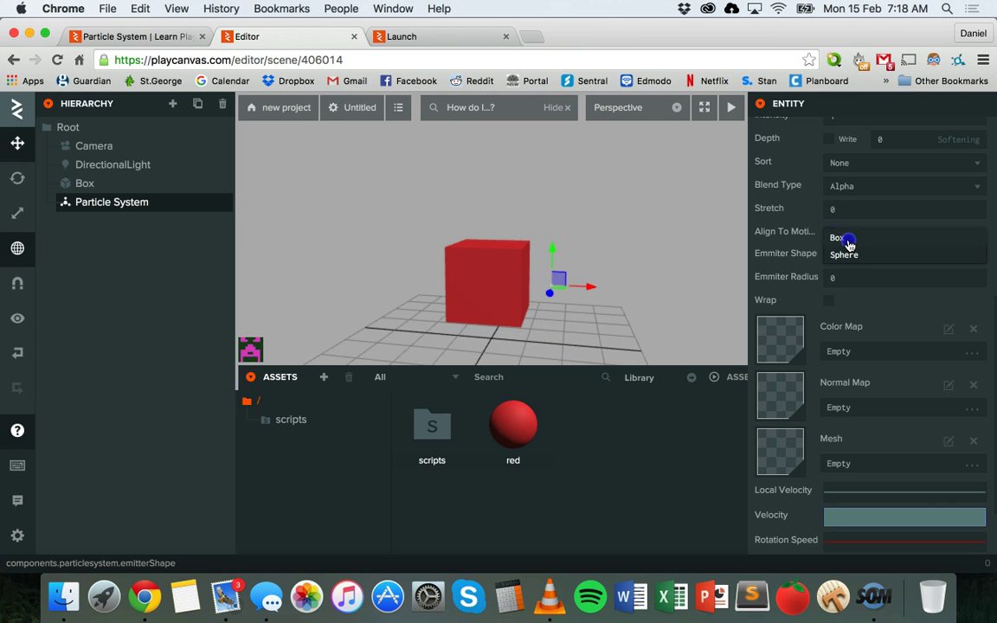
click(848, 237)
click(470, 39)
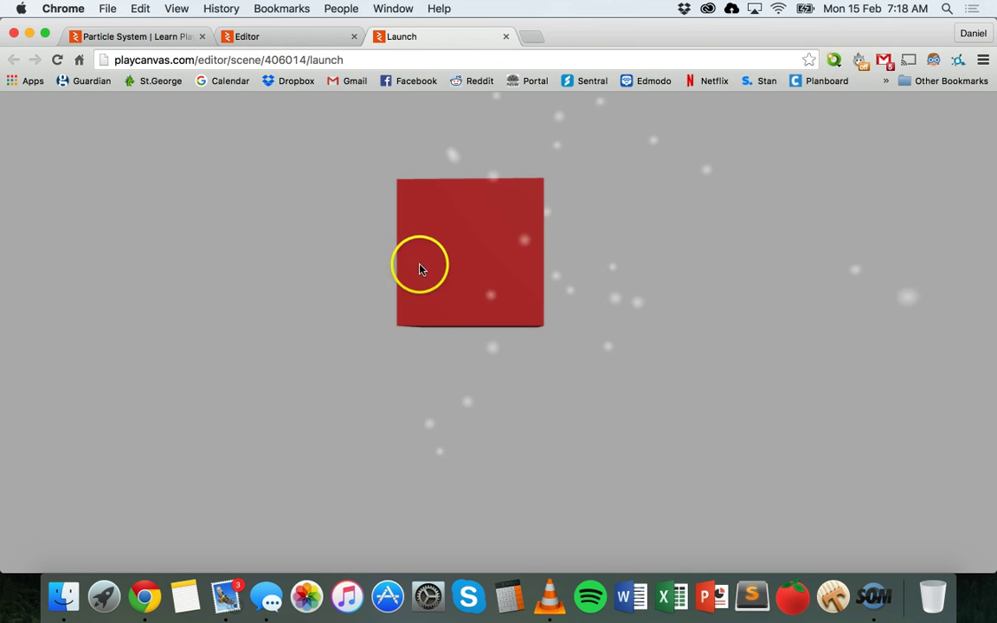
Increase Particle Count by appending two zeros to its value.
click(254, 37)
scroll(873, 267, up, 5)
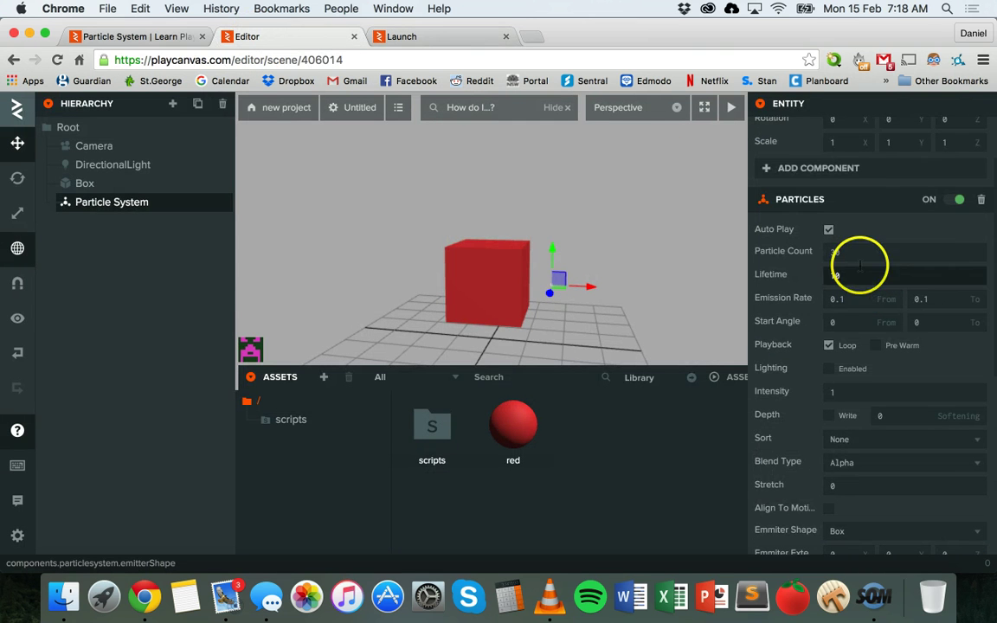
click(850, 252)
text(00)
scroll(867, 313, down, 8)
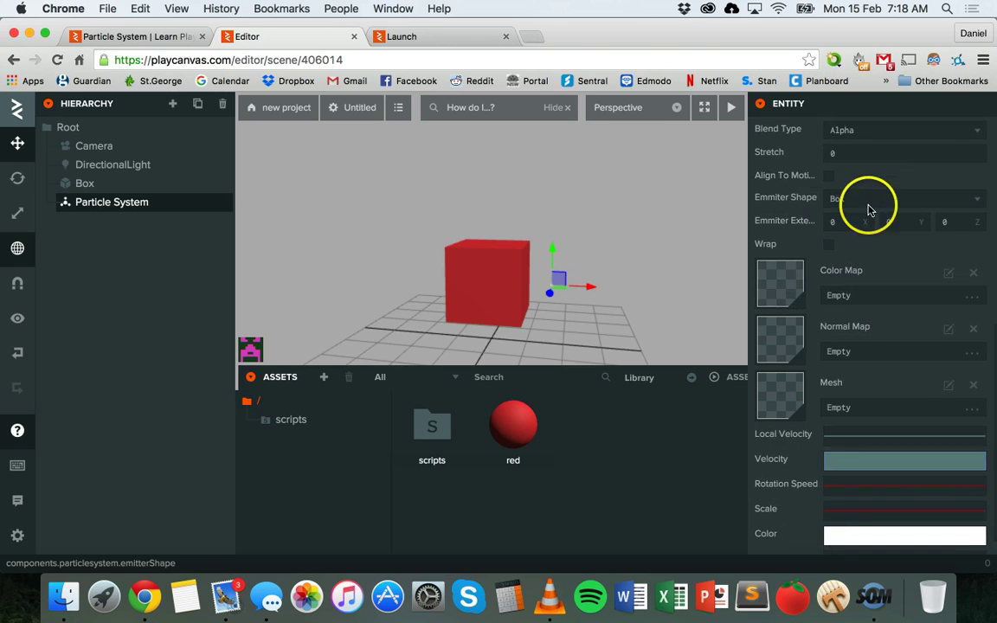
Make the emitter a Sphere and preview the denser particle spray in the running scene.
click(860, 201)
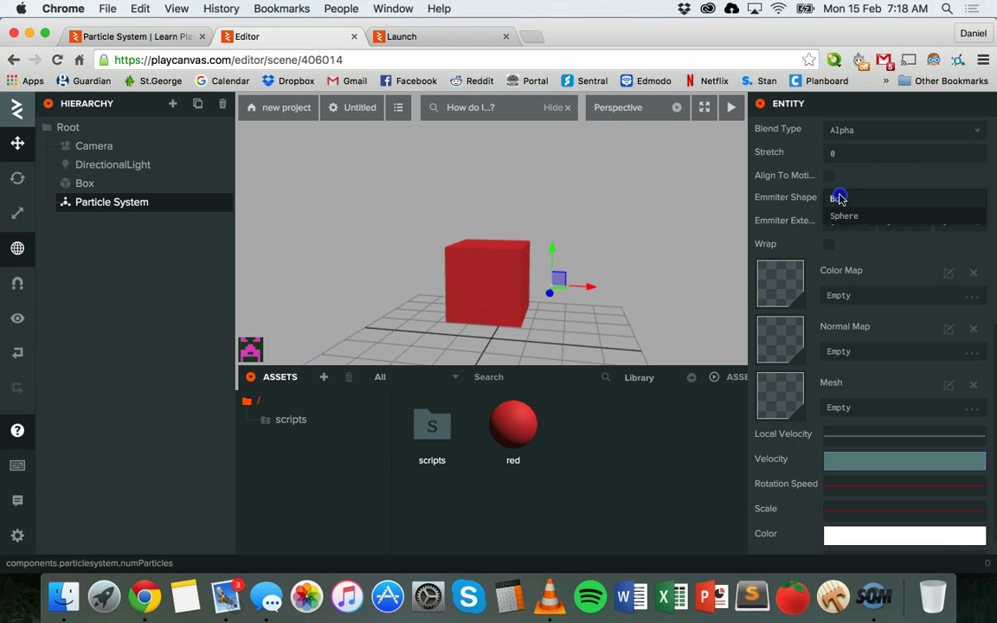
click(839, 199)
click(418, 35)
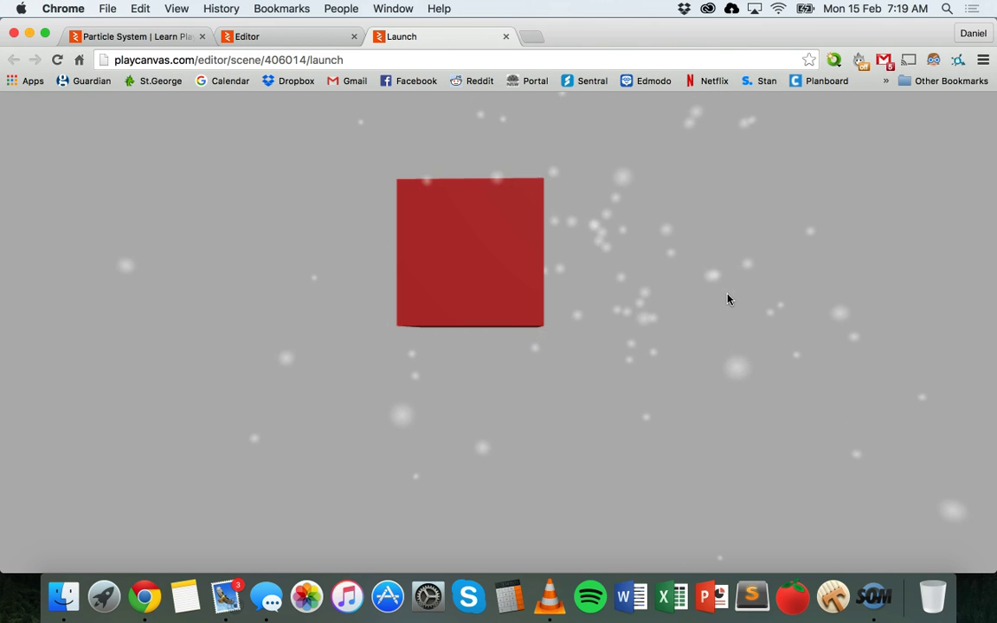
click(281, 42)
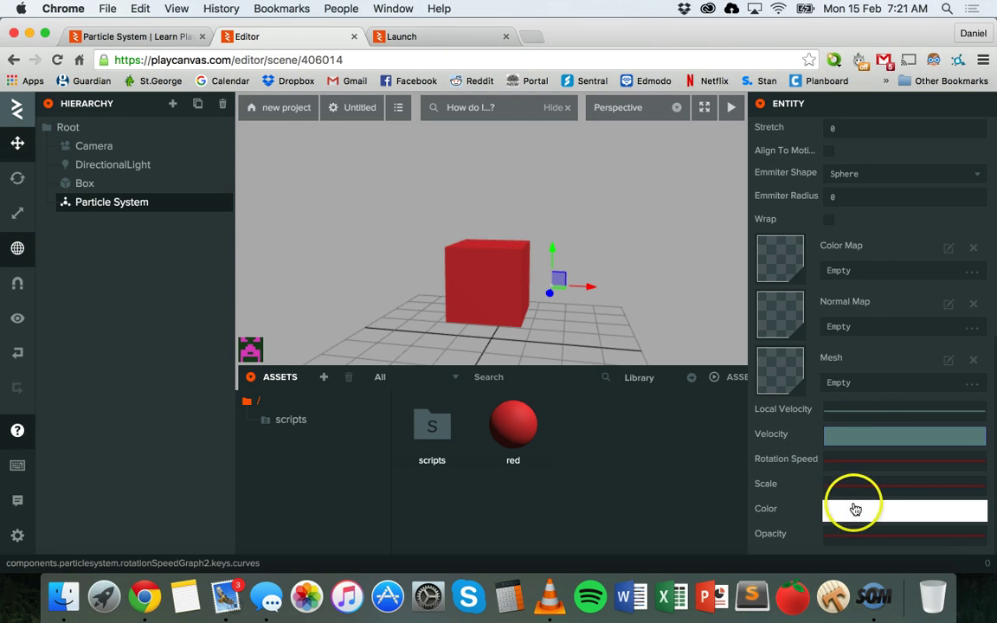
Open the Color curve and lower the red channel's start value to 0.744.
click(853, 461)
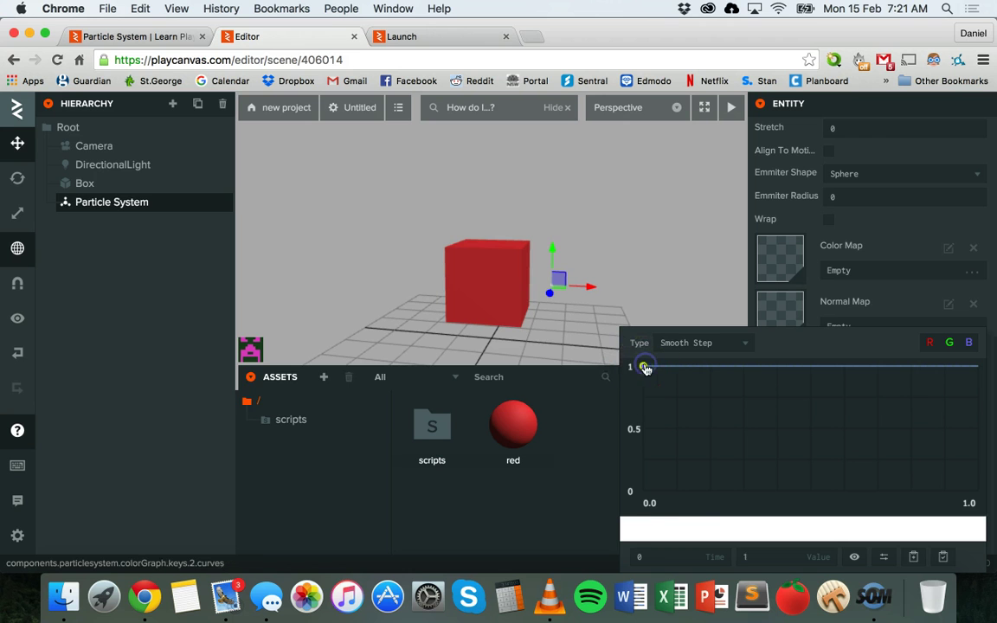
click(668, 528)
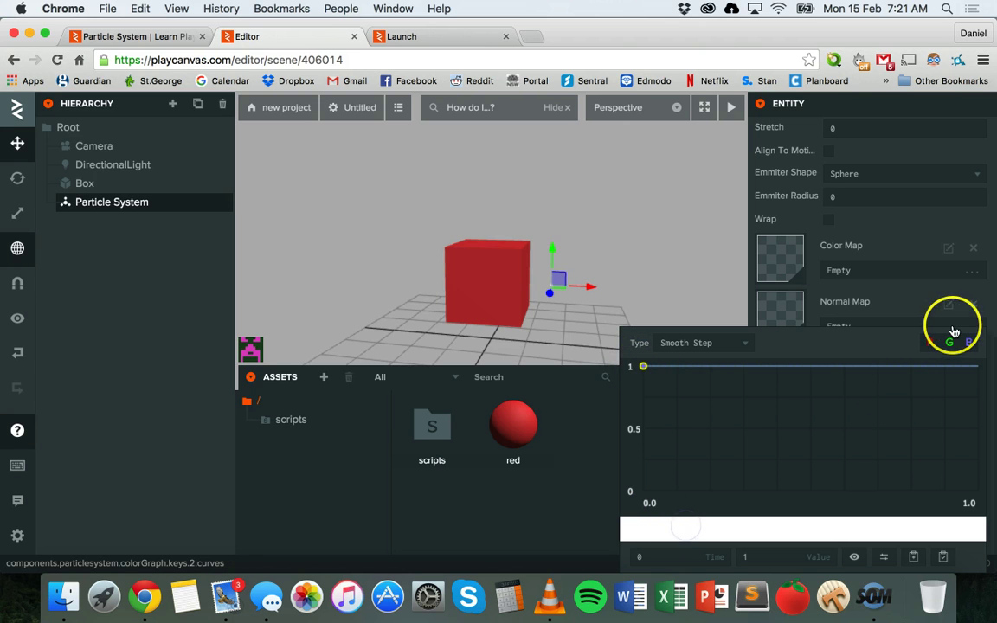
click(934, 344)
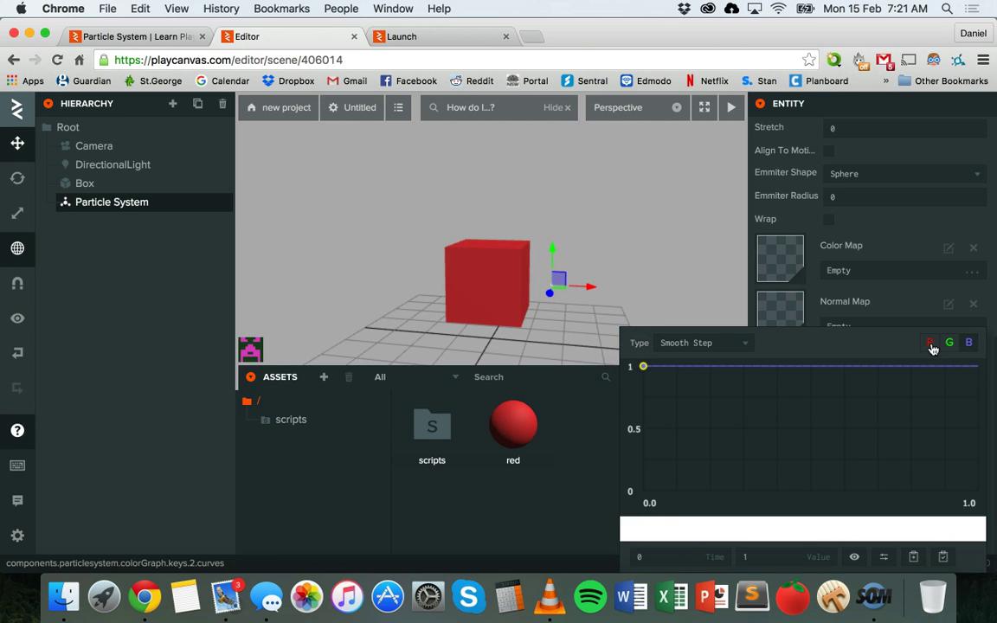
click(626, 367)
drag(640, 372, 644, 403)
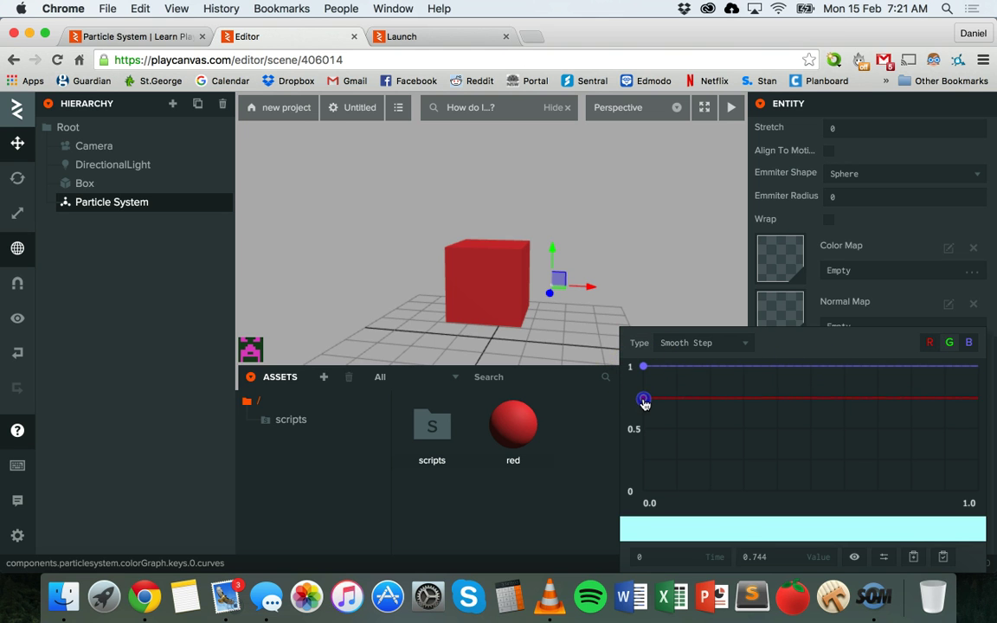
Lower green's start value to 0.281, add a green end key at 1, and preview.
click(957, 343)
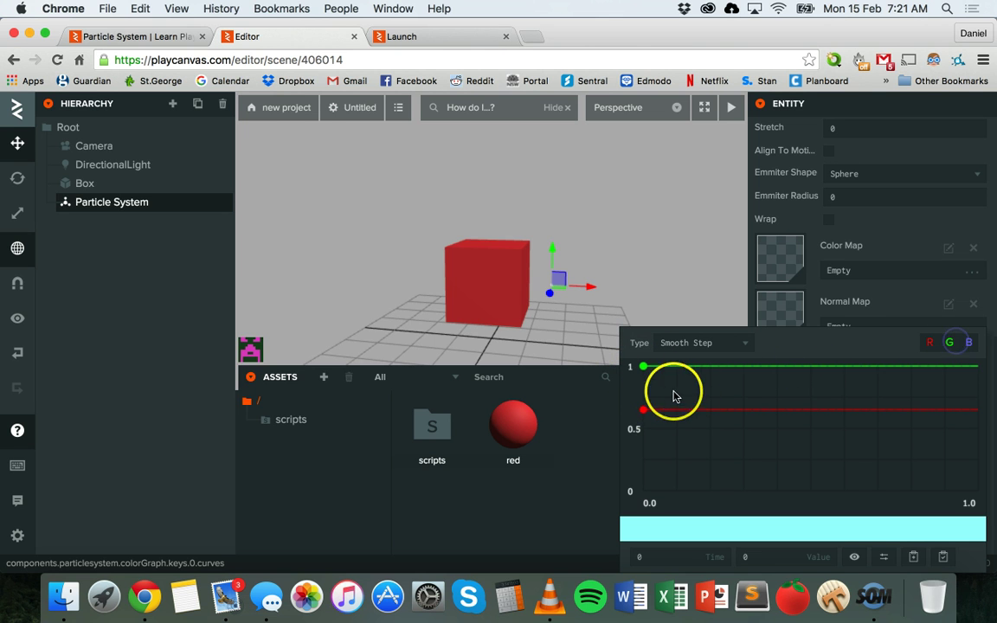
drag(644, 376, 648, 455)
click(869, 454)
click(978, 456)
drag(977, 460, 978, 369)
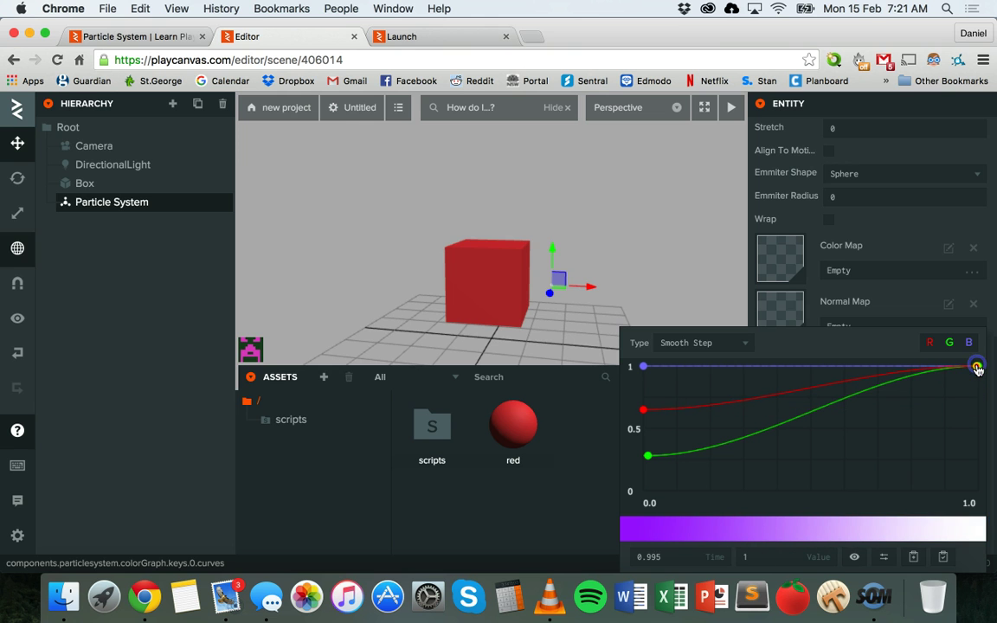
click(490, 35)
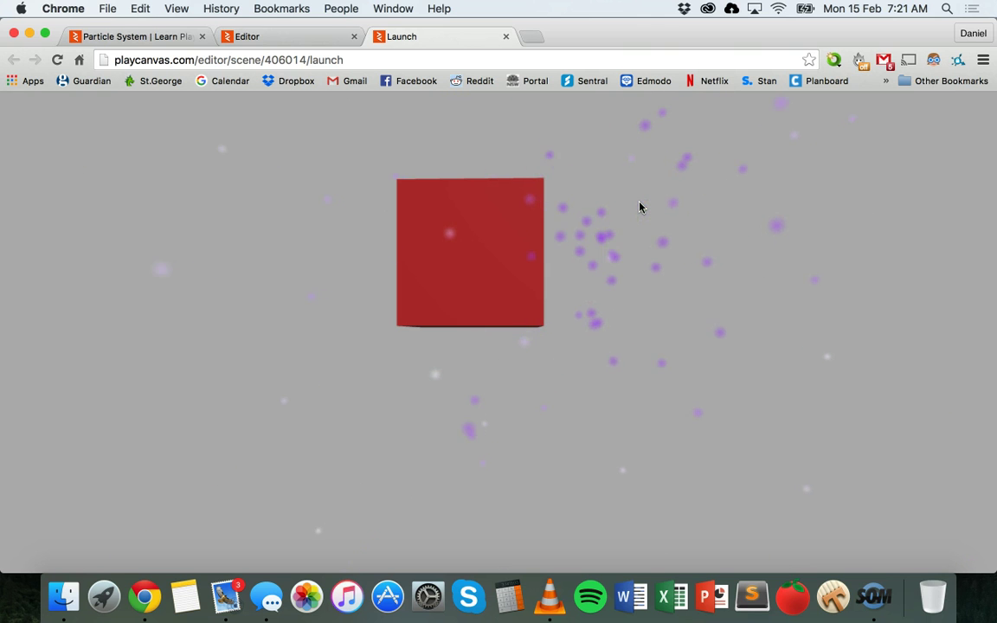
click(381, 403)
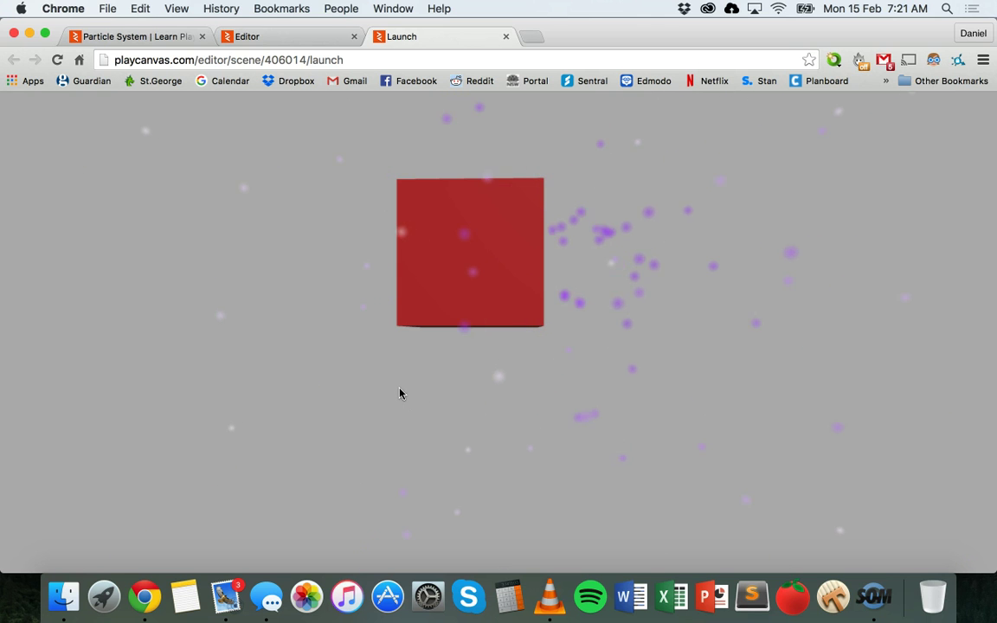
click(318, 421)
click(572, 329)
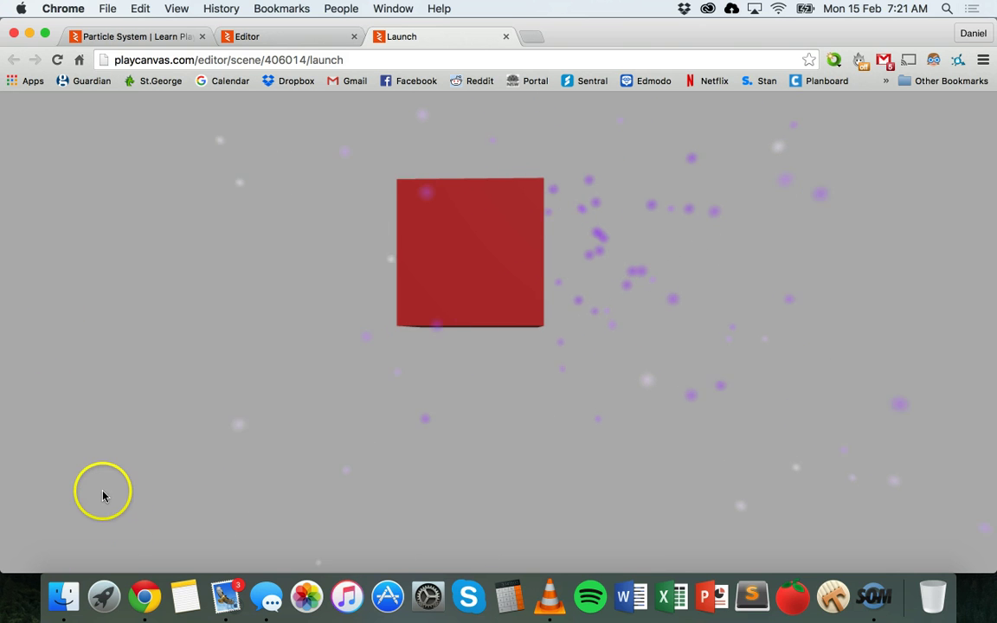
click(312, 39)
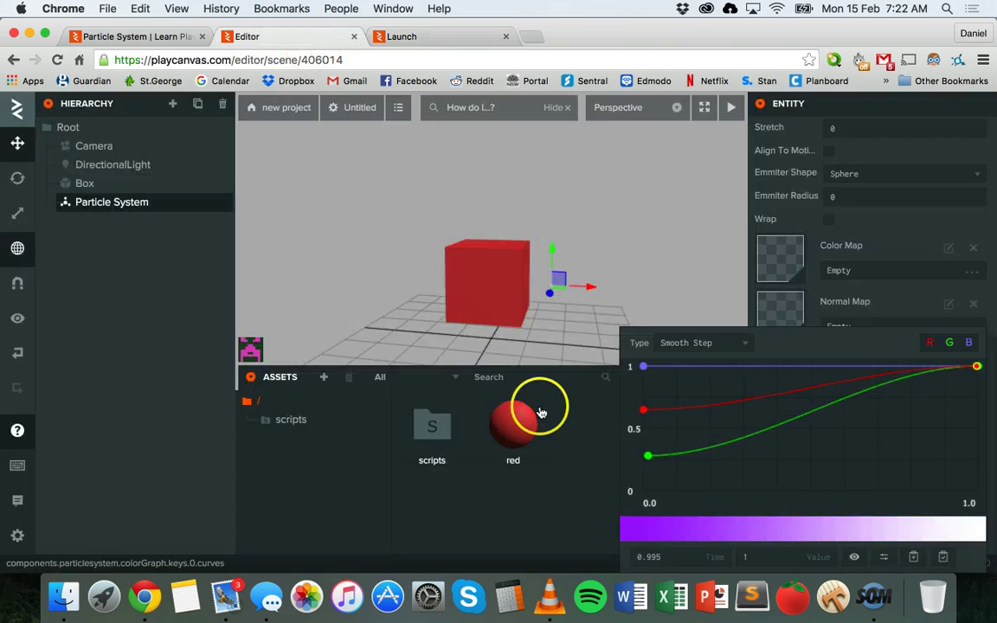
Lower the blue curve's start value to 0.438, check the colours, and close the curve editor.
click(653, 409)
drag(645, 374, 645, 441)
click(405, 36)
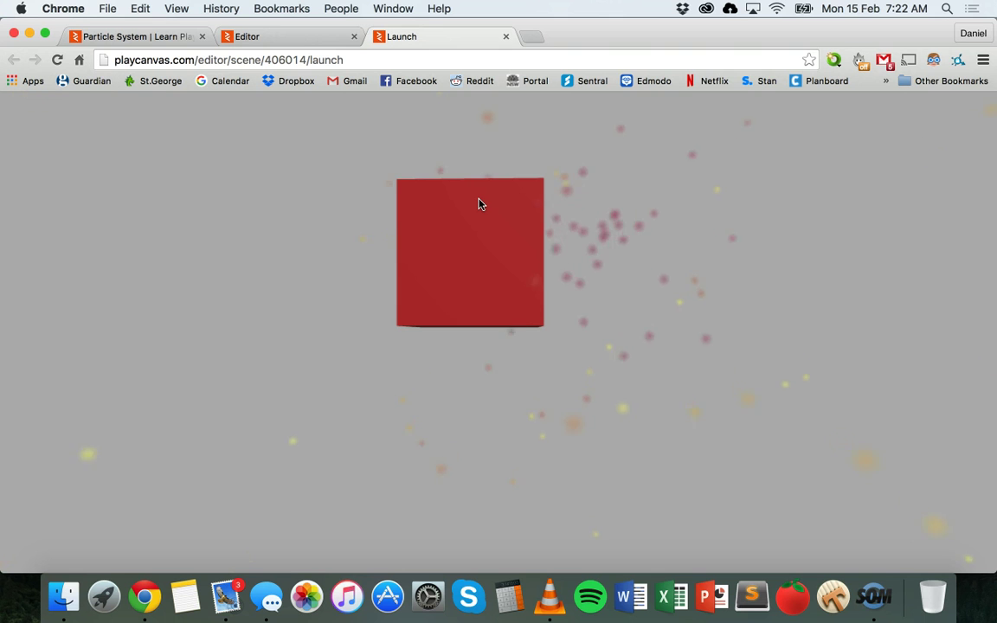
click(306, 36)
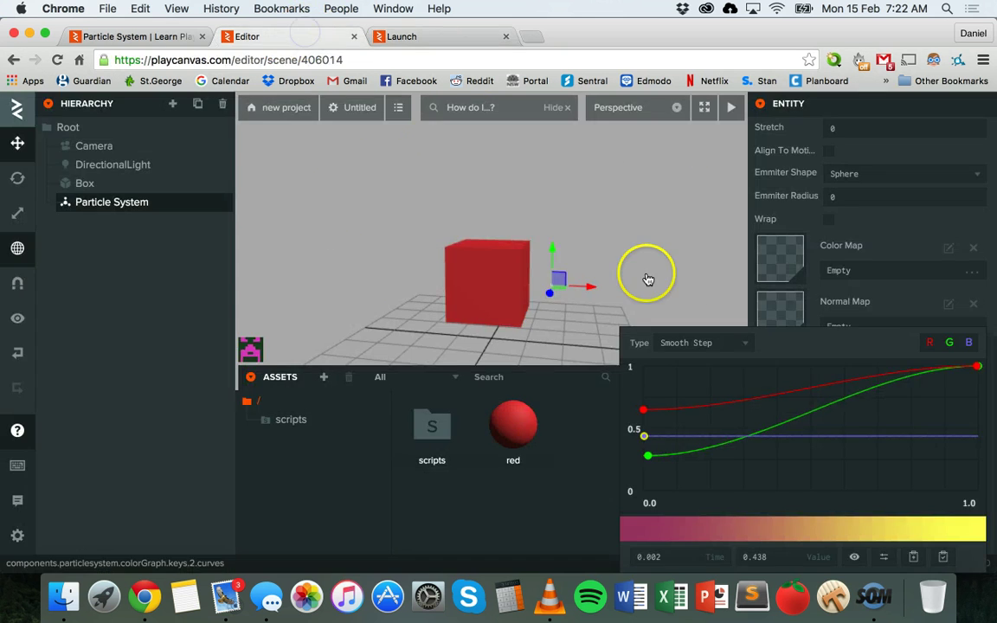
click(502, 536)
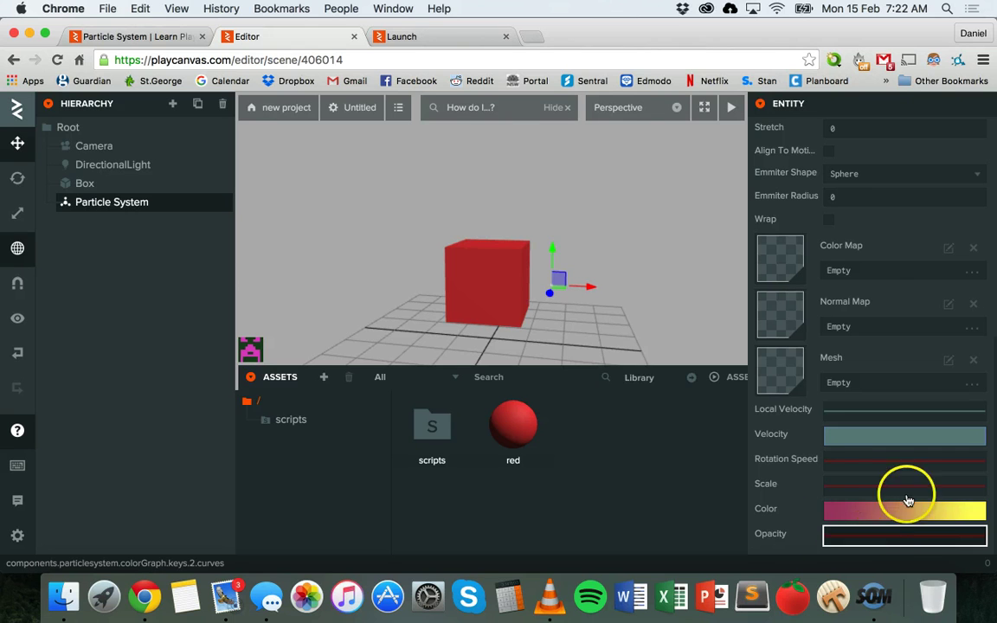
Shape the Scale curve from 1 at the start to nearly 0 at the end, then preview.
click(830, 485)
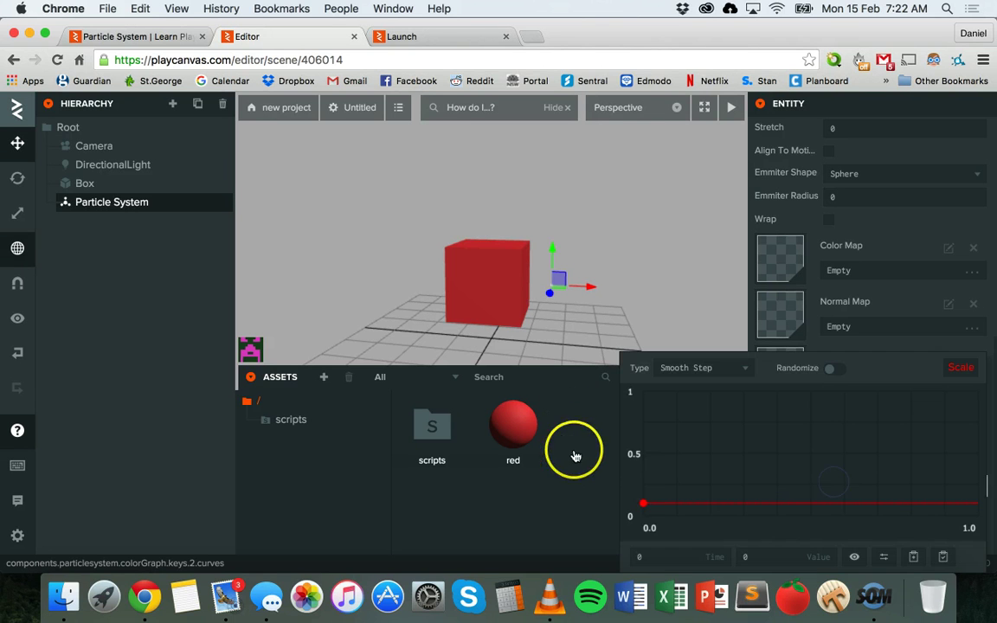
click(975, 502)
click(467, 38)
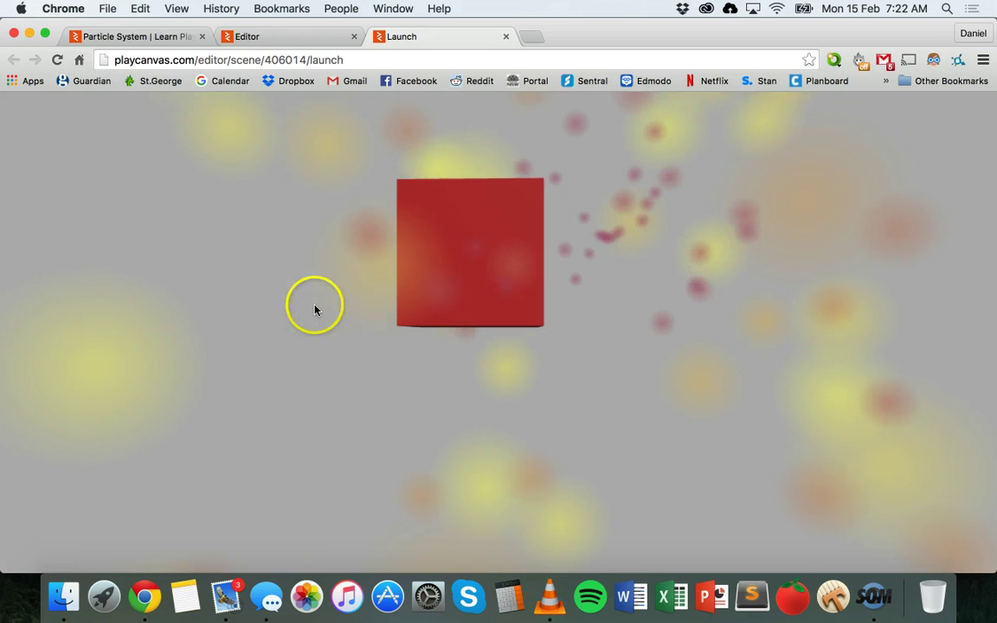
click(299, 38)
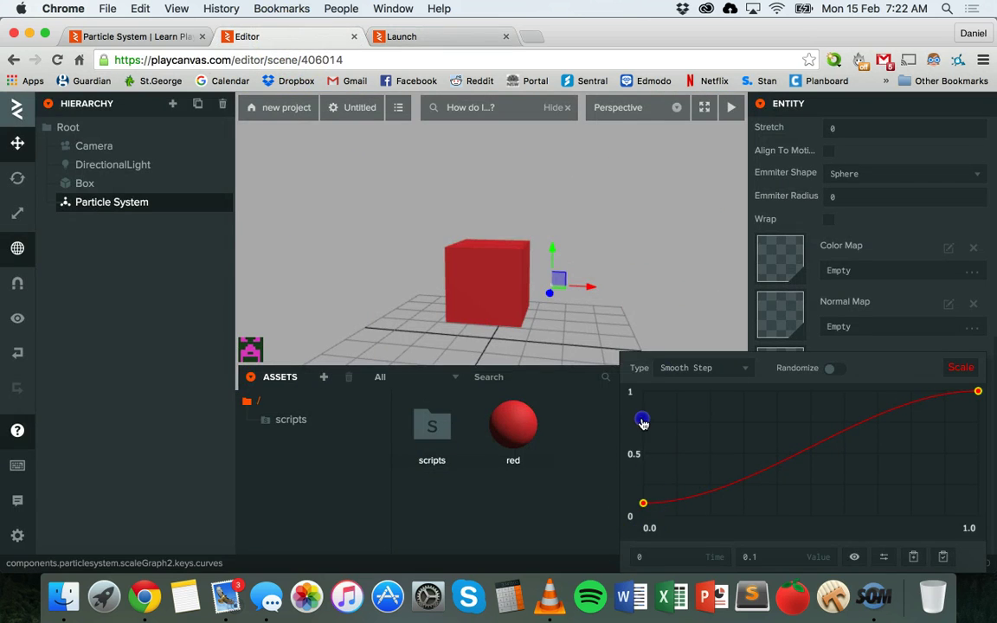
click(973, 392)
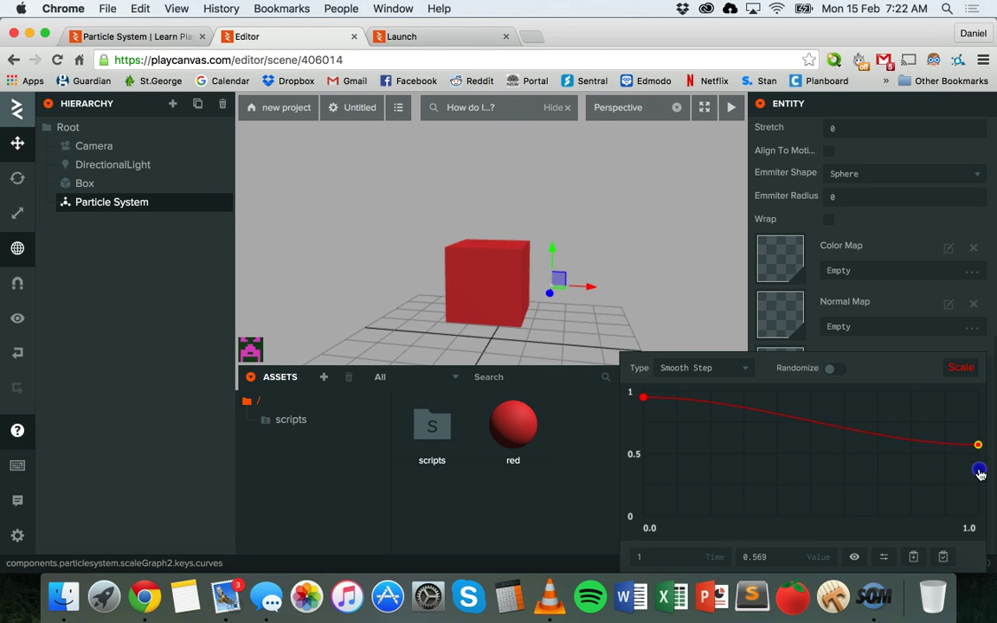
click(853, 444)
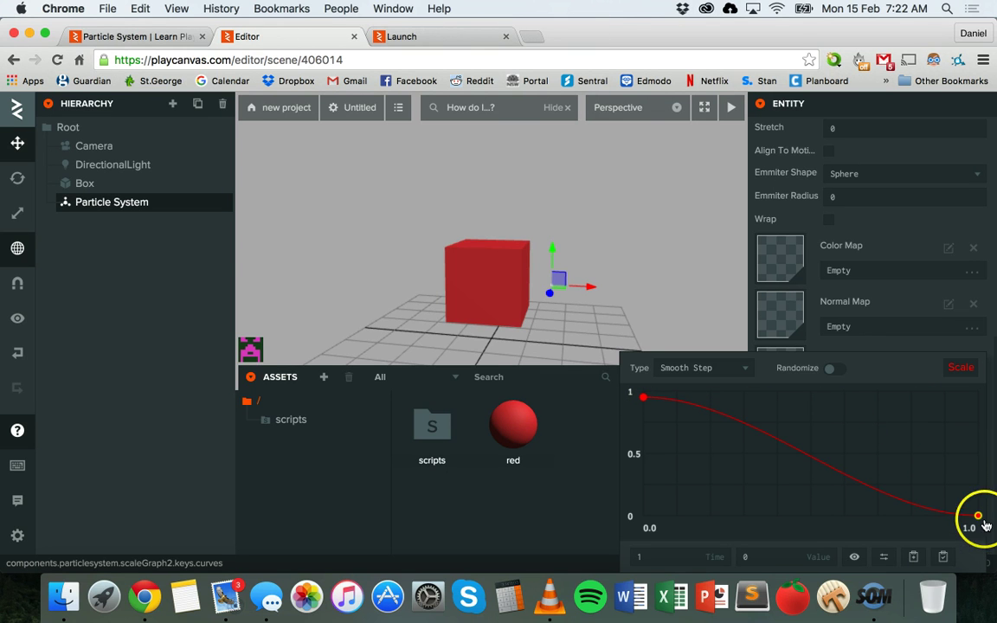
click(465, 32)
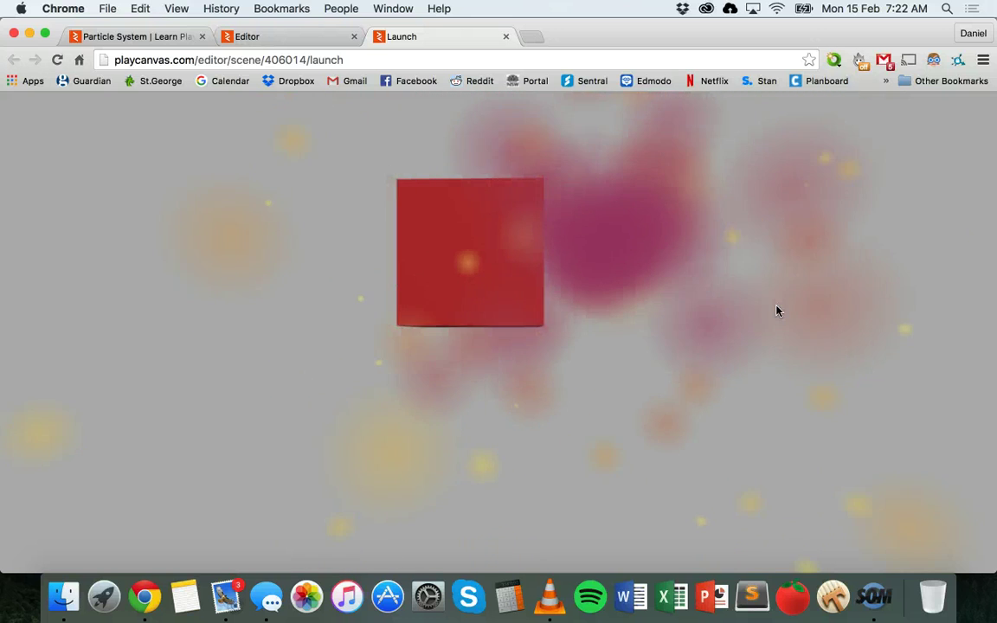
mouse_move(316, 112)
mouse_down()
mouse_move(291, 44)
mouse_move(468, 204)
mouse_up()
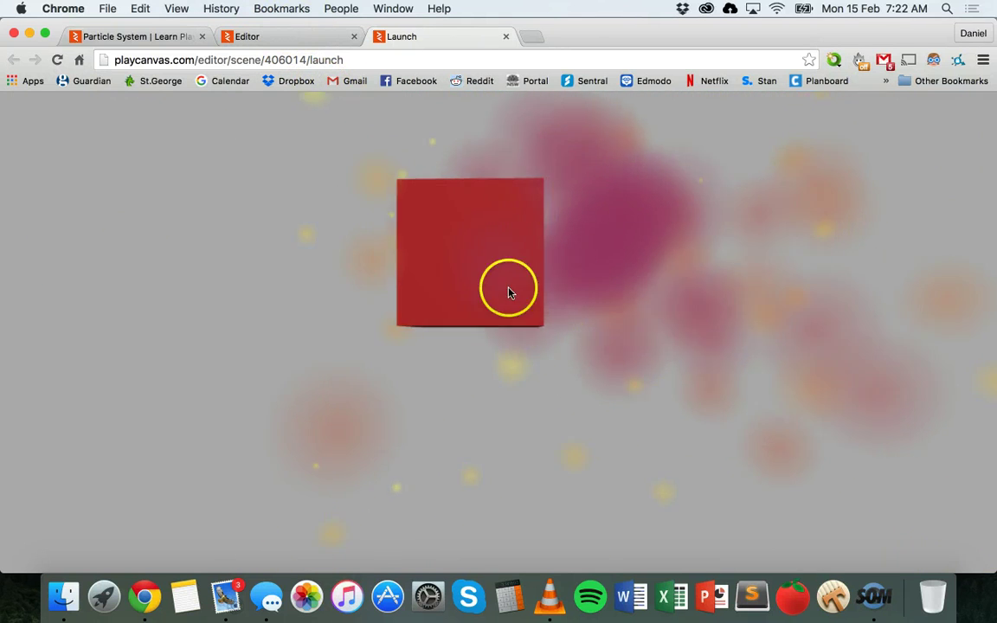
Raise the green colour curve's starting key to about 0.49, toward mid-grey particles.
click(251, 36)
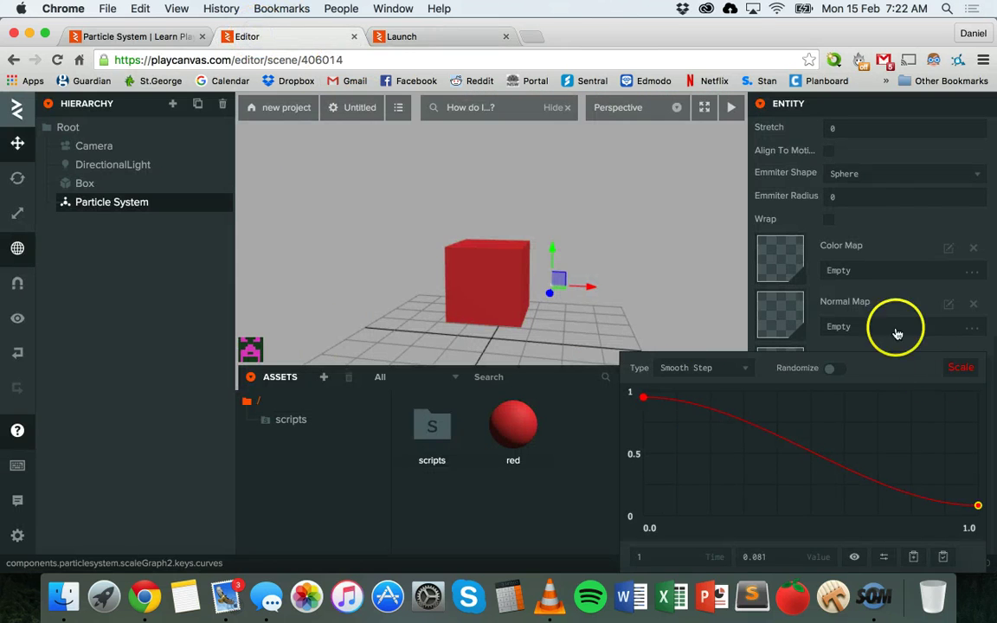
click(550, 498)
click(845, 517)
click(651, 446)
drag(649, 446, 649, 434)
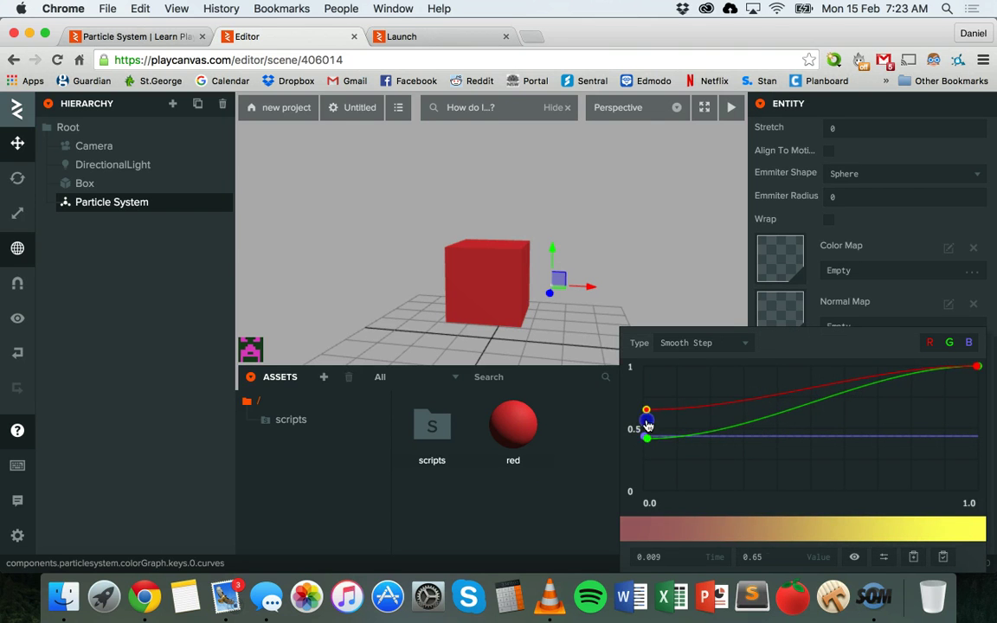
Preview the grey particles in the launched scene, then reopen the Scale curve.
click(416, 38)
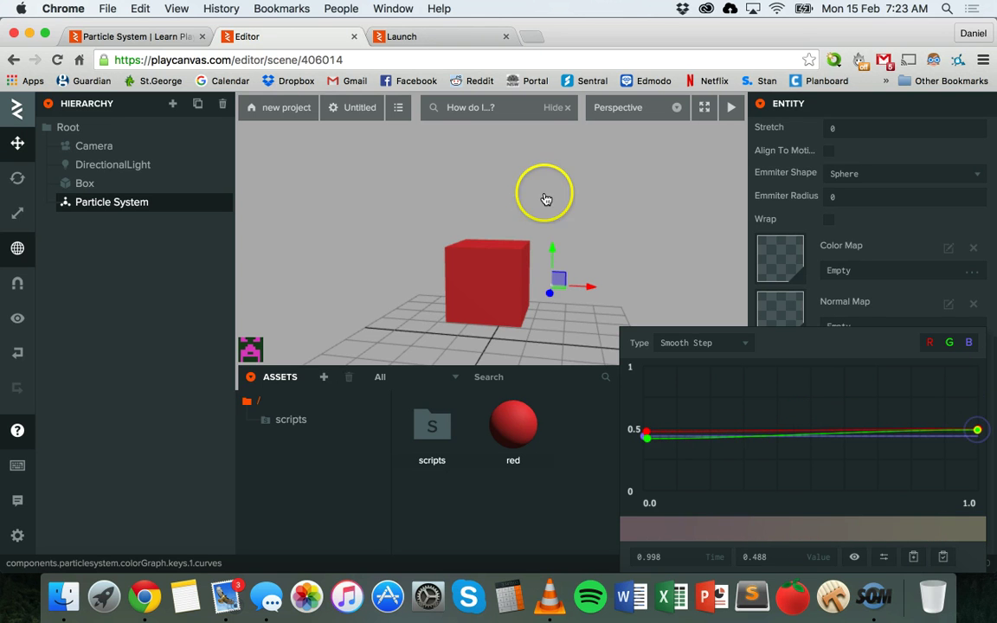
click(419, 38)
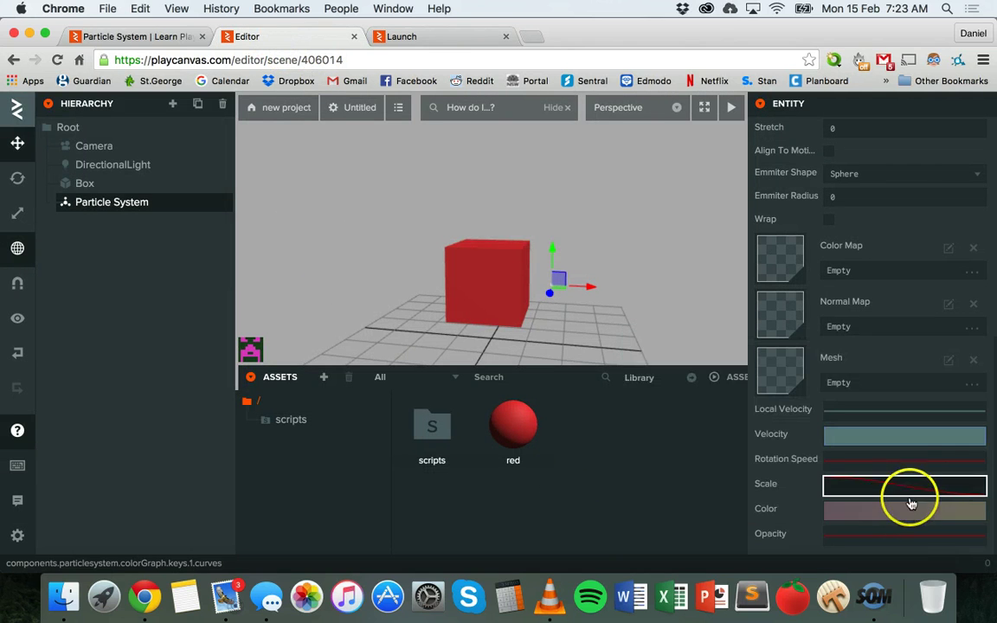
click(905, 490)
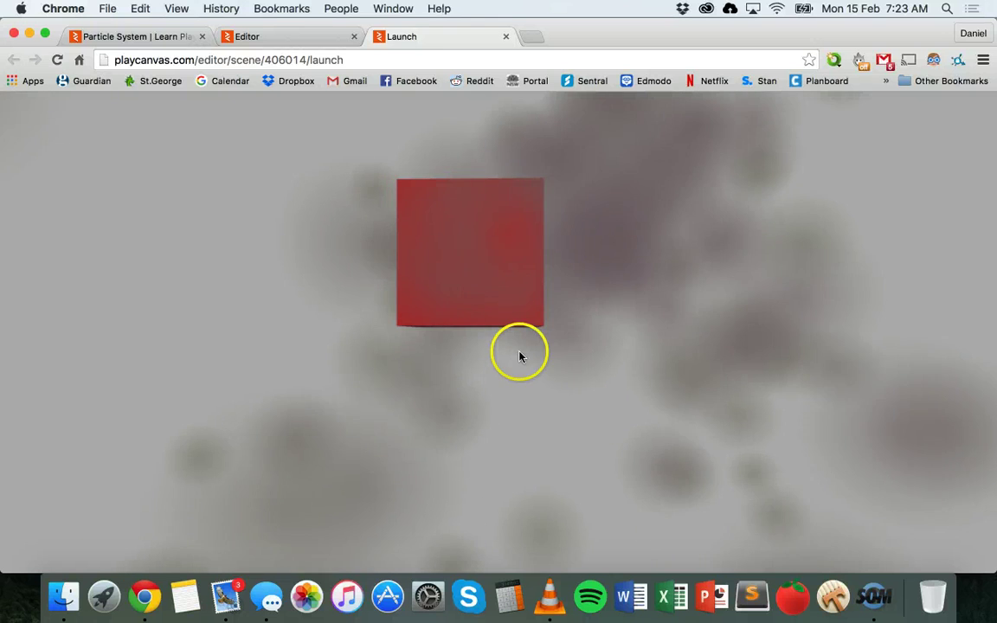
Close the Scale curve popup and scroll the Particle System inspector back to the top.
click(251, 34)
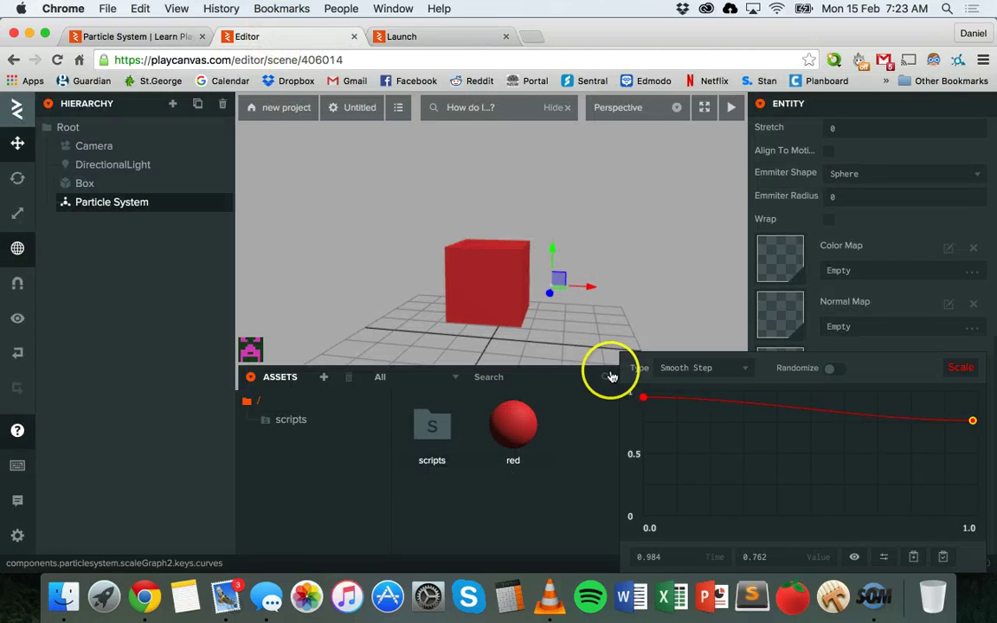
click(594, 492)
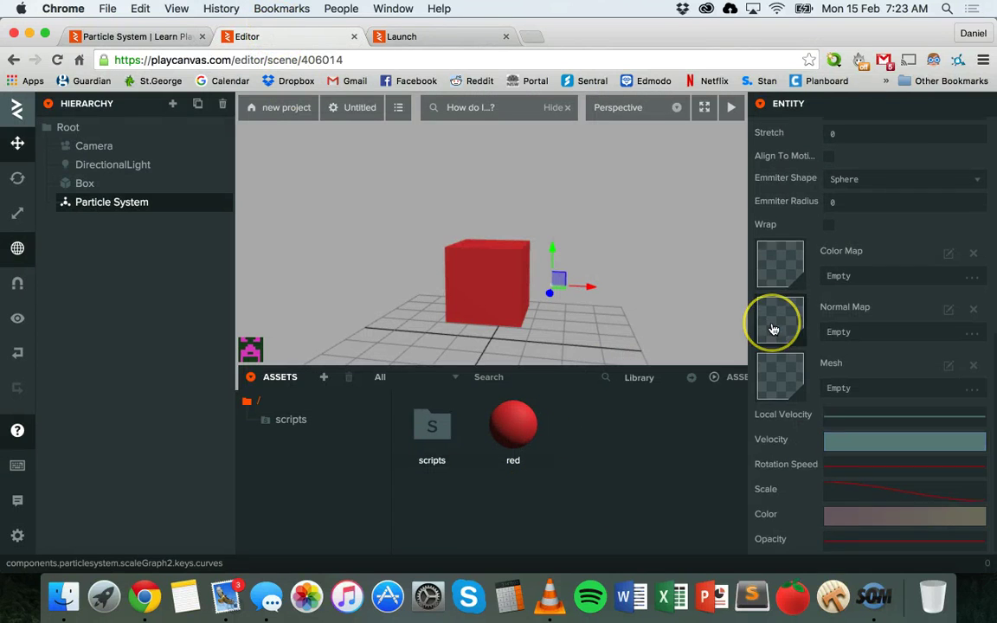
scroll(768, 318, up, 10)
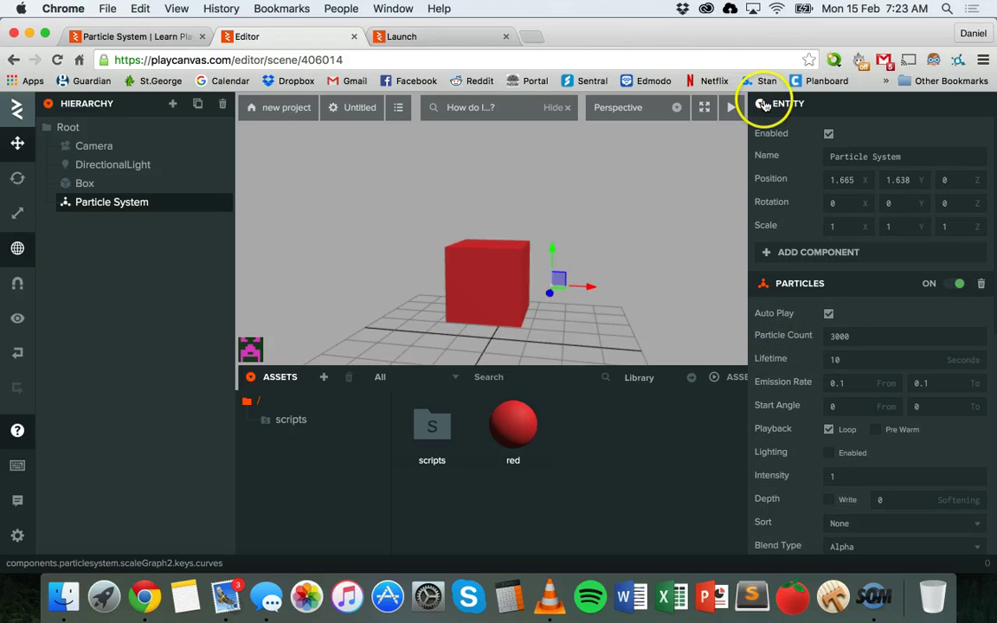